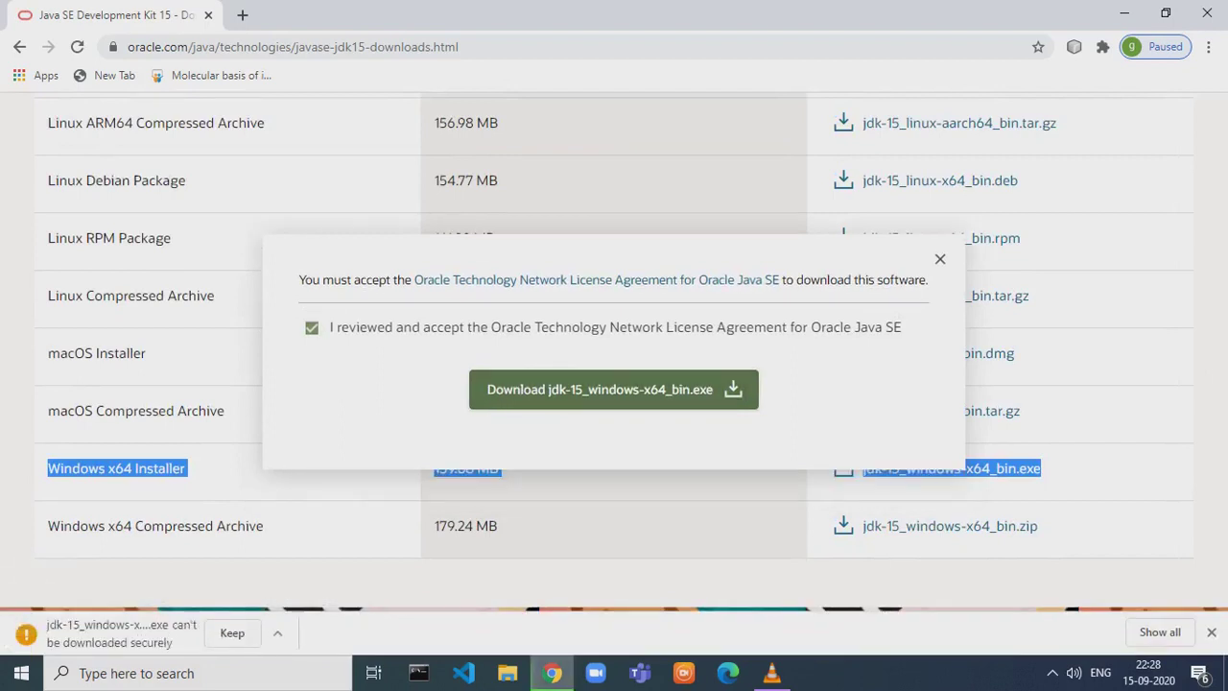
Keep the flagged jdk-15_windows-x64_bin.exe download and dismiss the license agreement dialog.
click(232, 633)
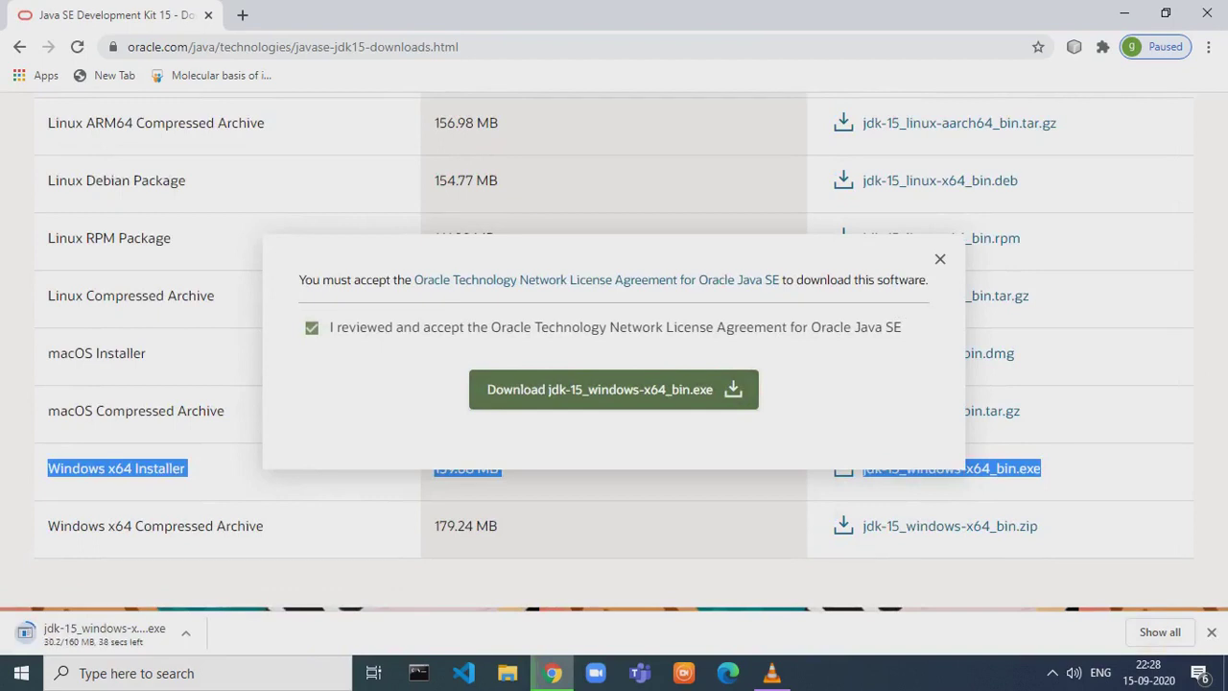
click(614, 388)
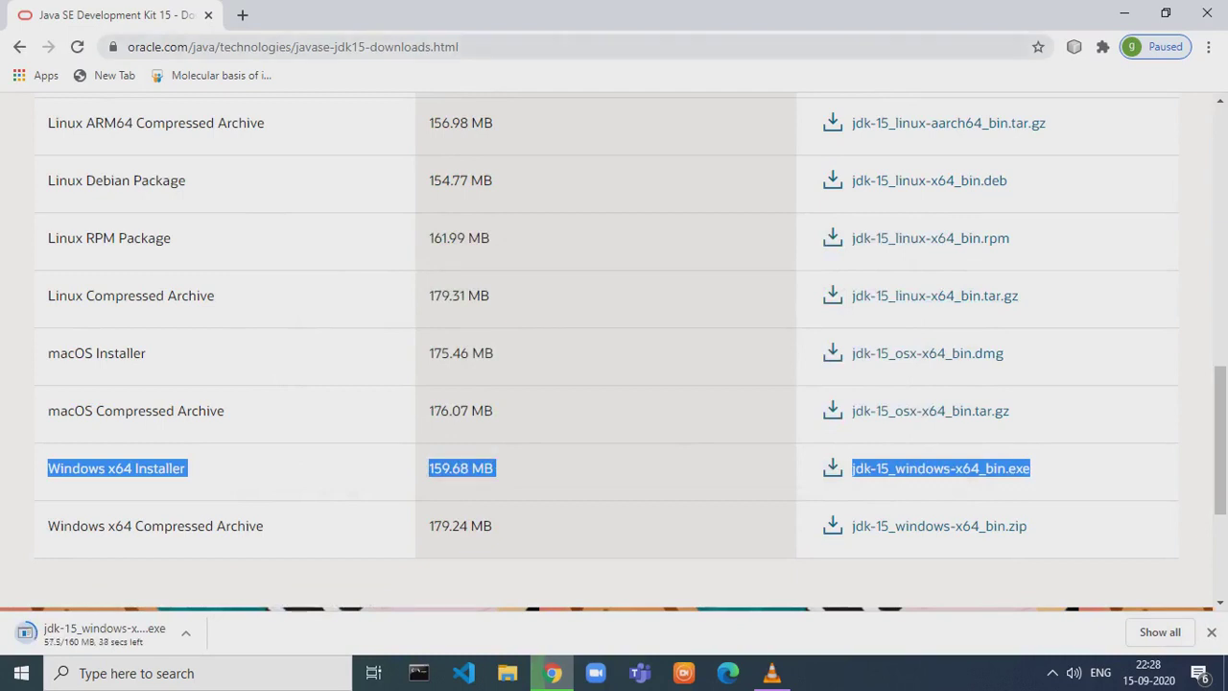
Copy the JDK 15 download page's address and paste it into a new, maximized Notepad document.
click(362, 46)
key(ctrl+c)
right_click(362, 51)
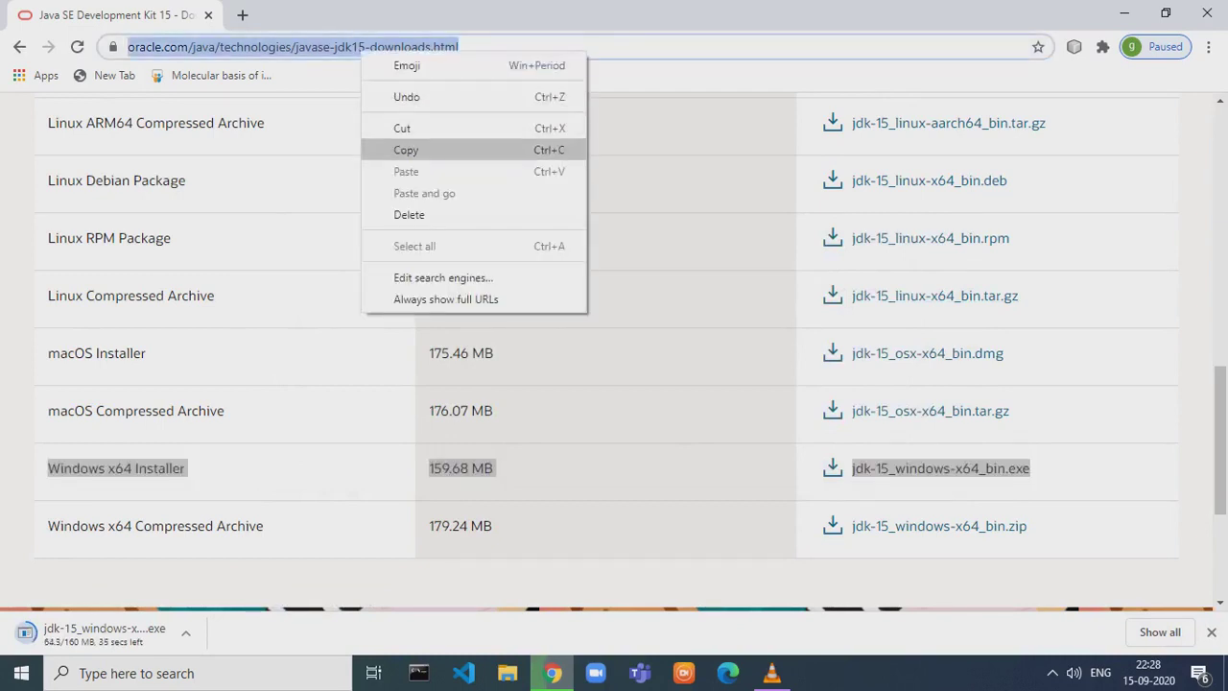
click(413, 150)
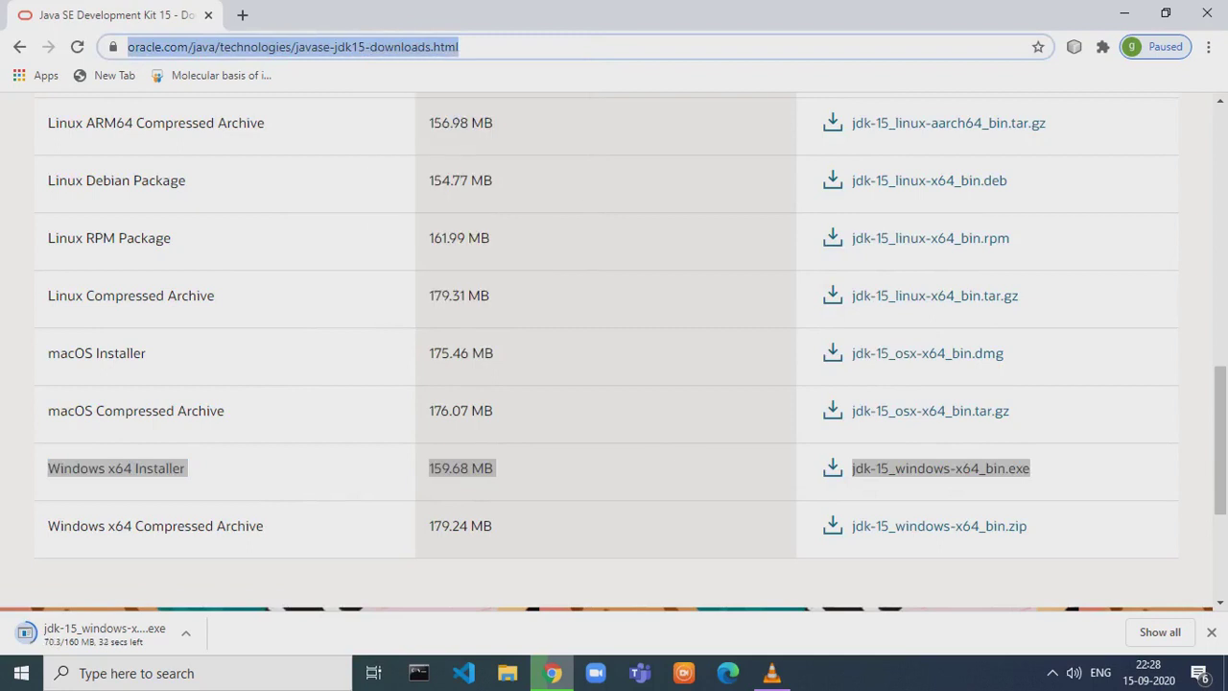
key(super+r)
key(BackSpace)
text(notepad)
key(Return)
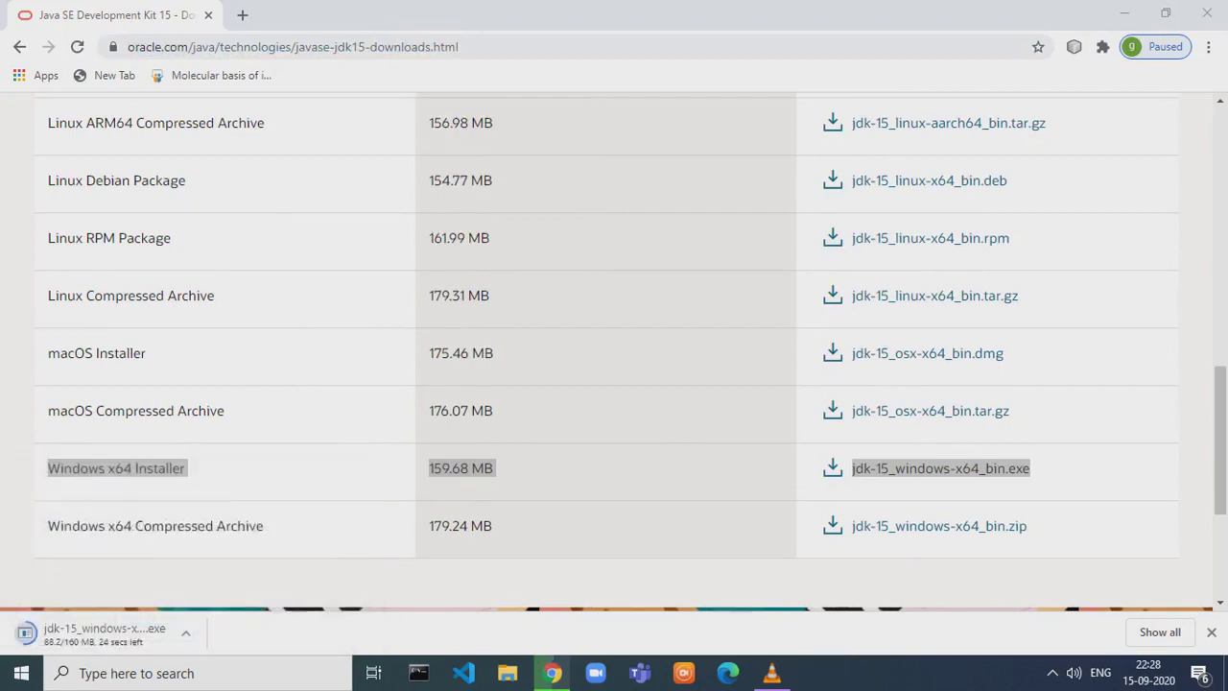
key(ctrl+v)
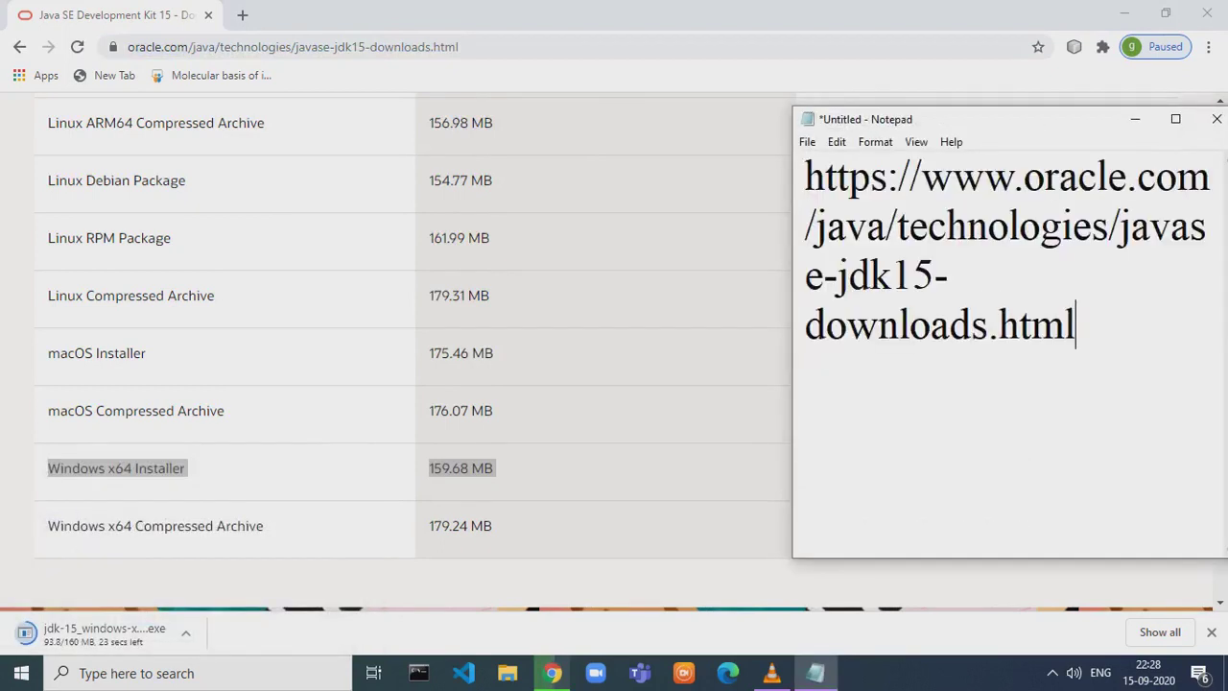
click(1175, 119)
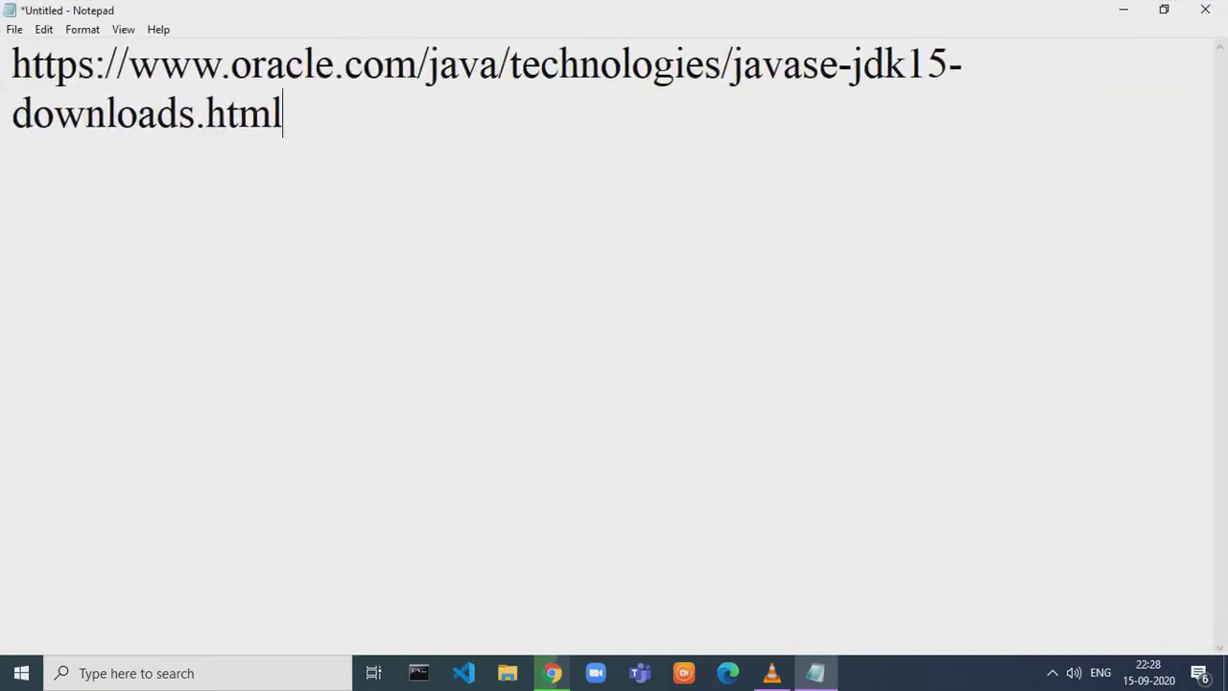
Insert the line "link in description" above the pasted web address.
click(12, 64)
key(Return)
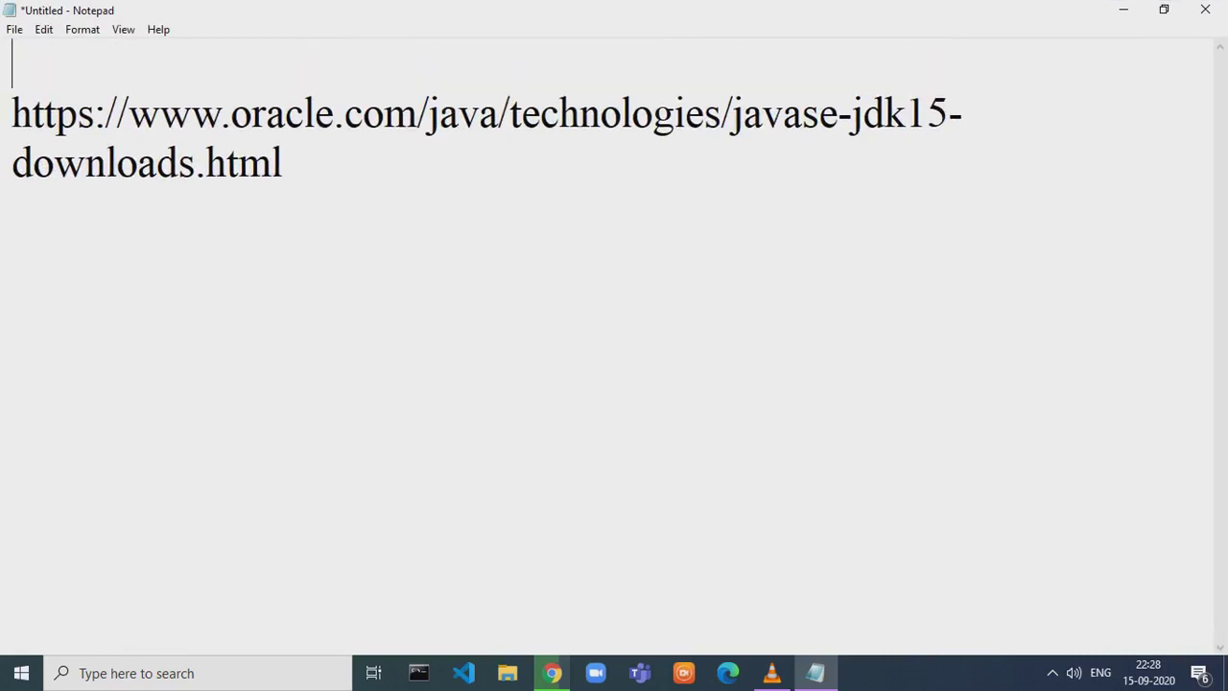
text(link i)
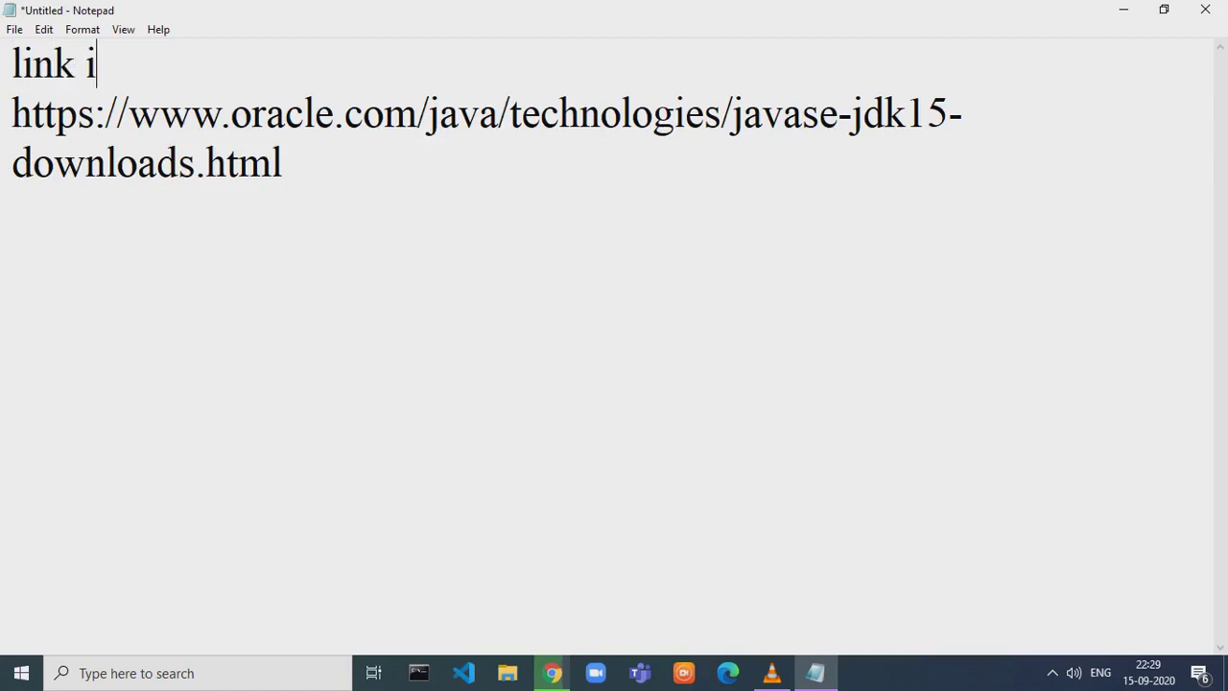
text(n descri)
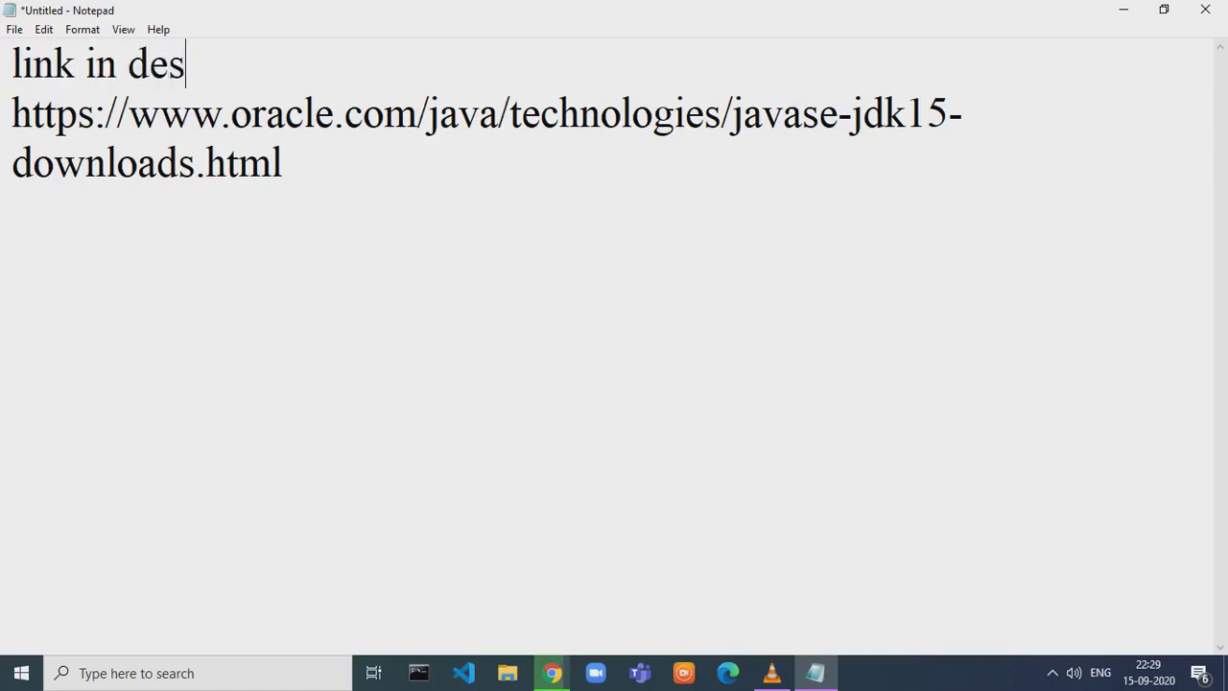
text(ption)
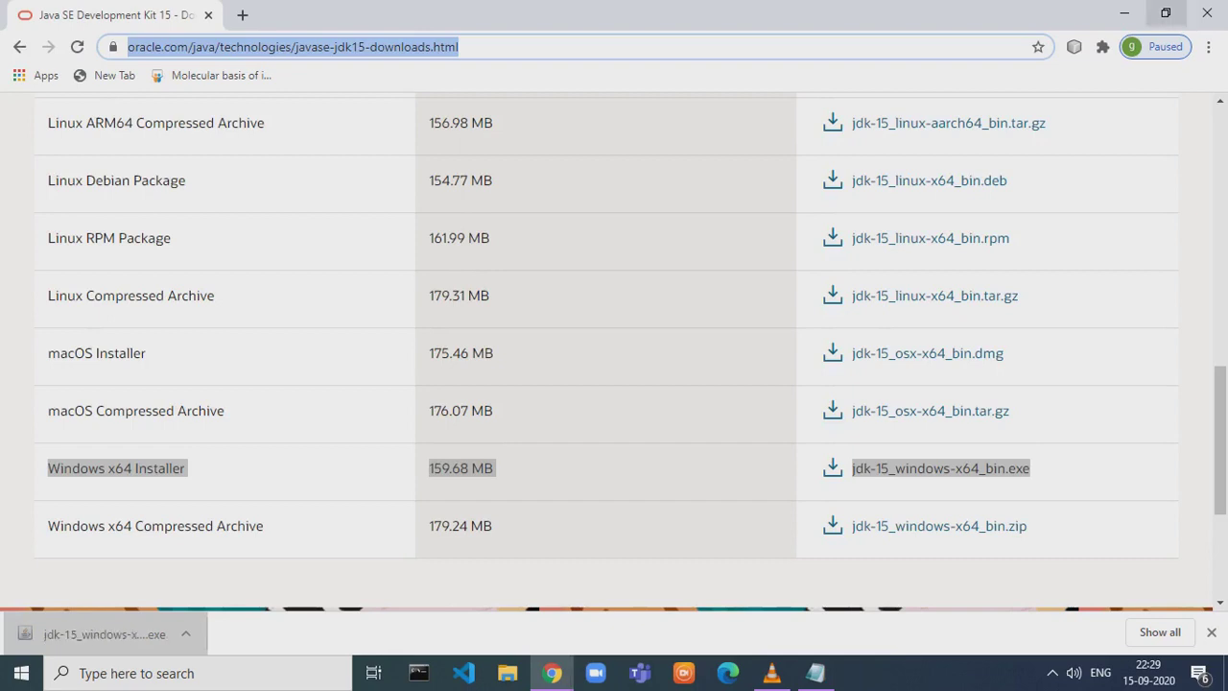
Minimize the browser, install Java SE Development Kit 15 to C:\Program Files\Java\jdk-15\, and refresh the desktop.
click(1125, 14)
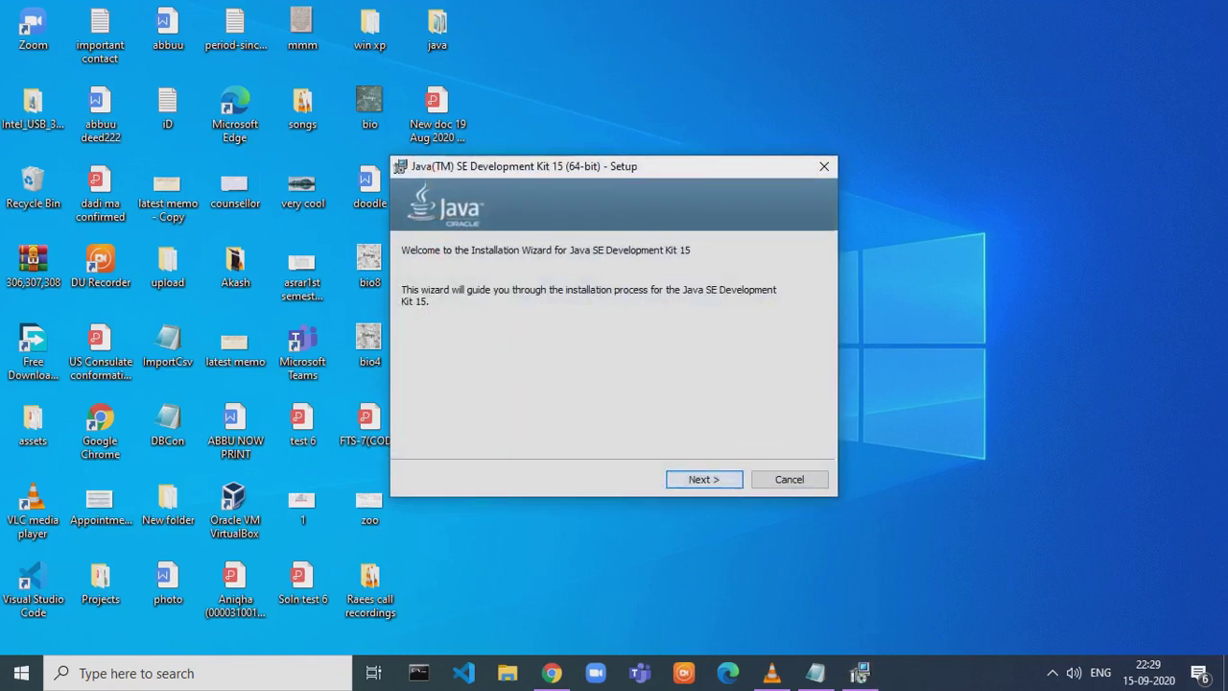
key(Return)
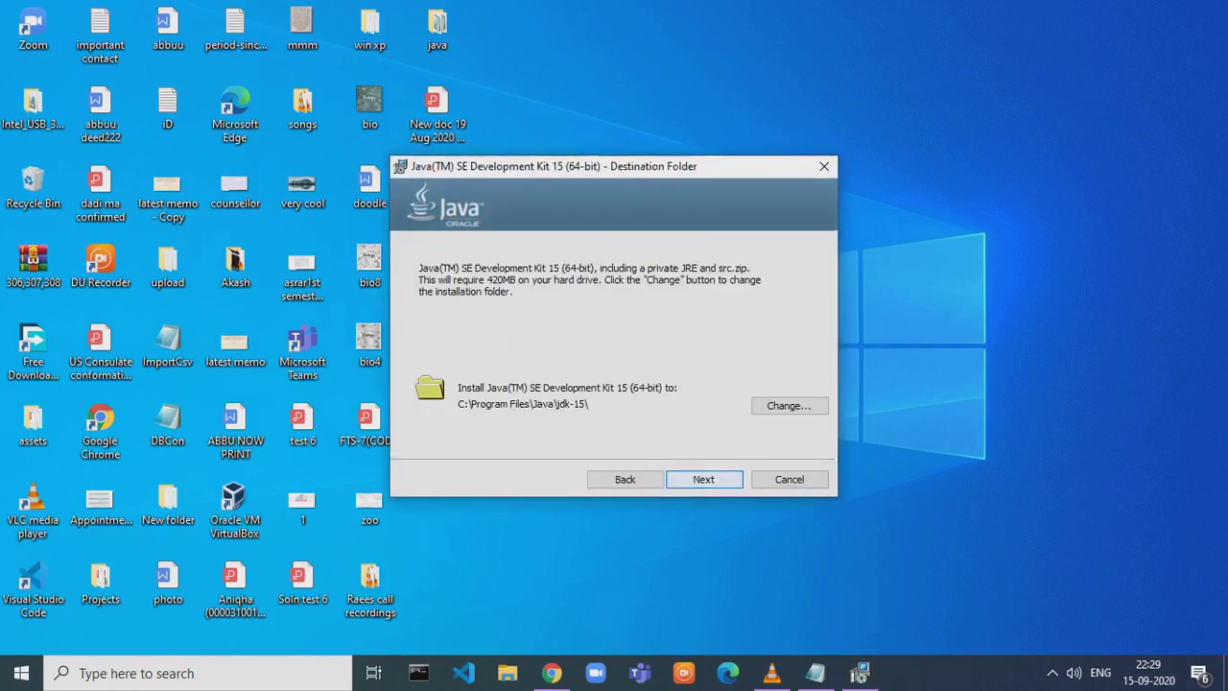
key(Return)
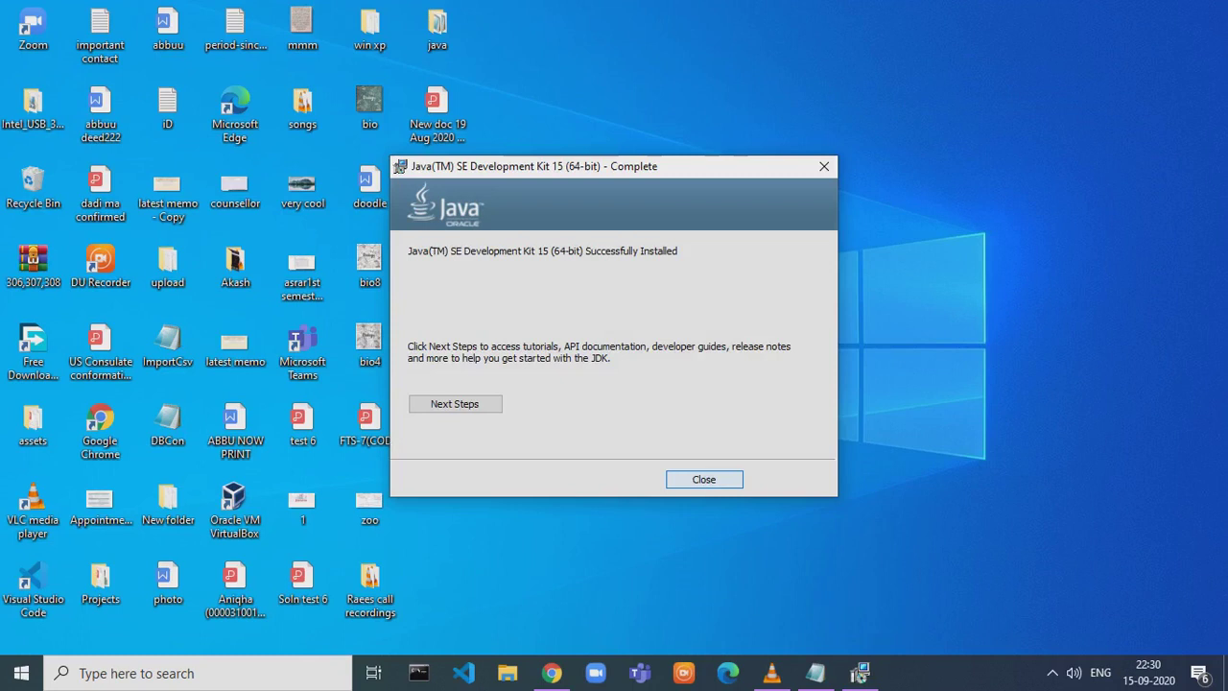
key(Return)
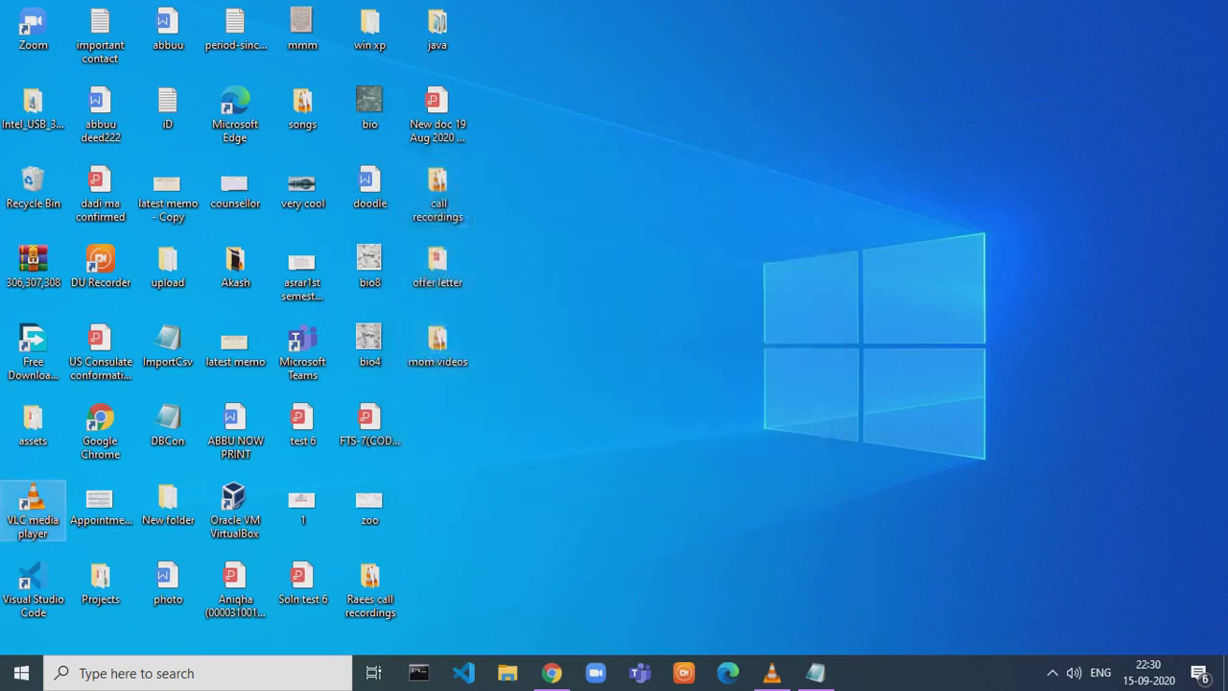
right_click(692, 251)
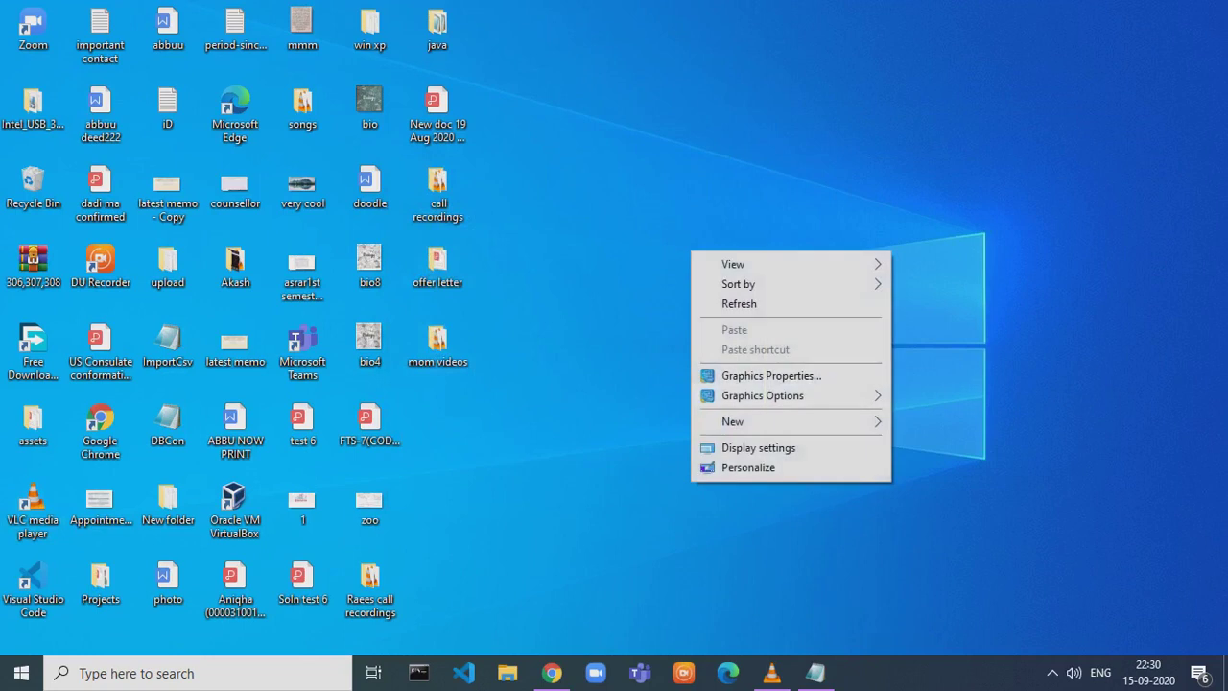
click(739, 303)
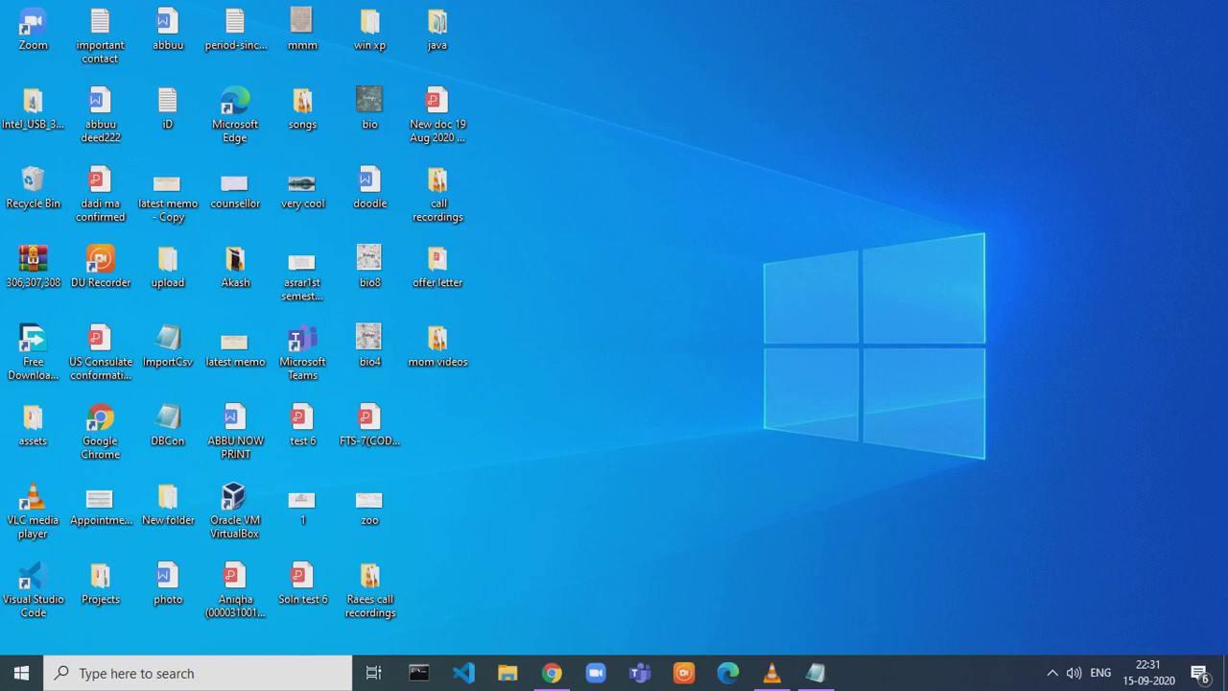
key(super)
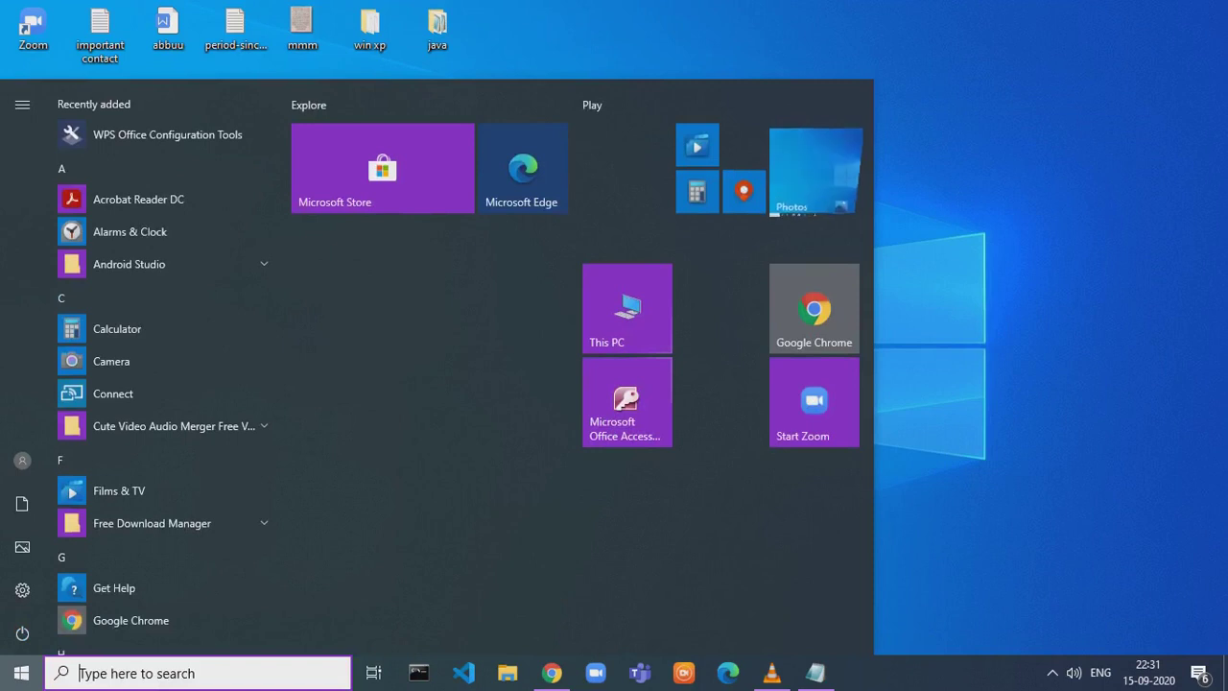
text(edi)
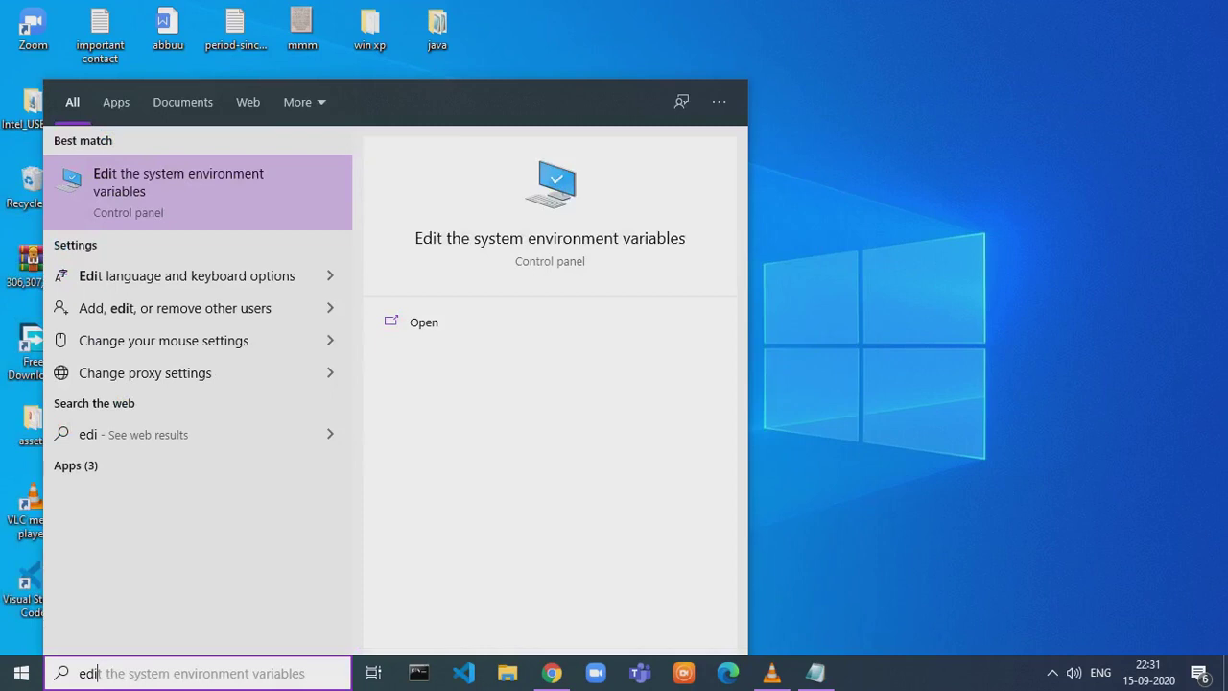
key(Return)
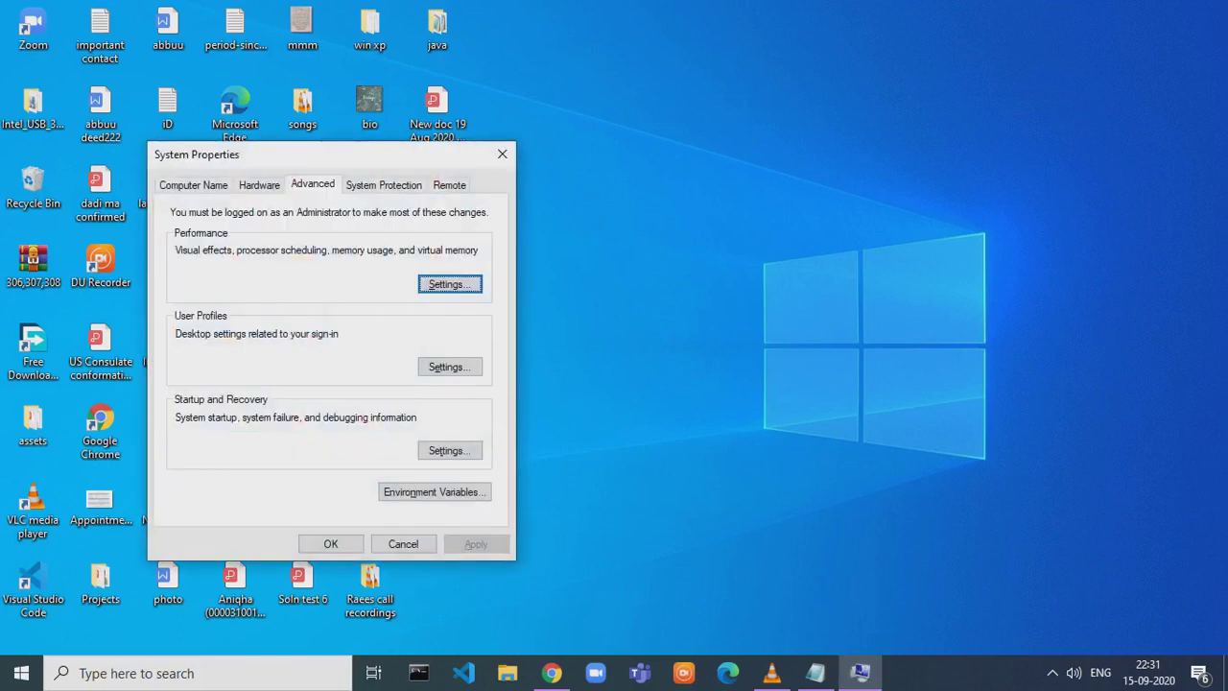
click(435, 491)
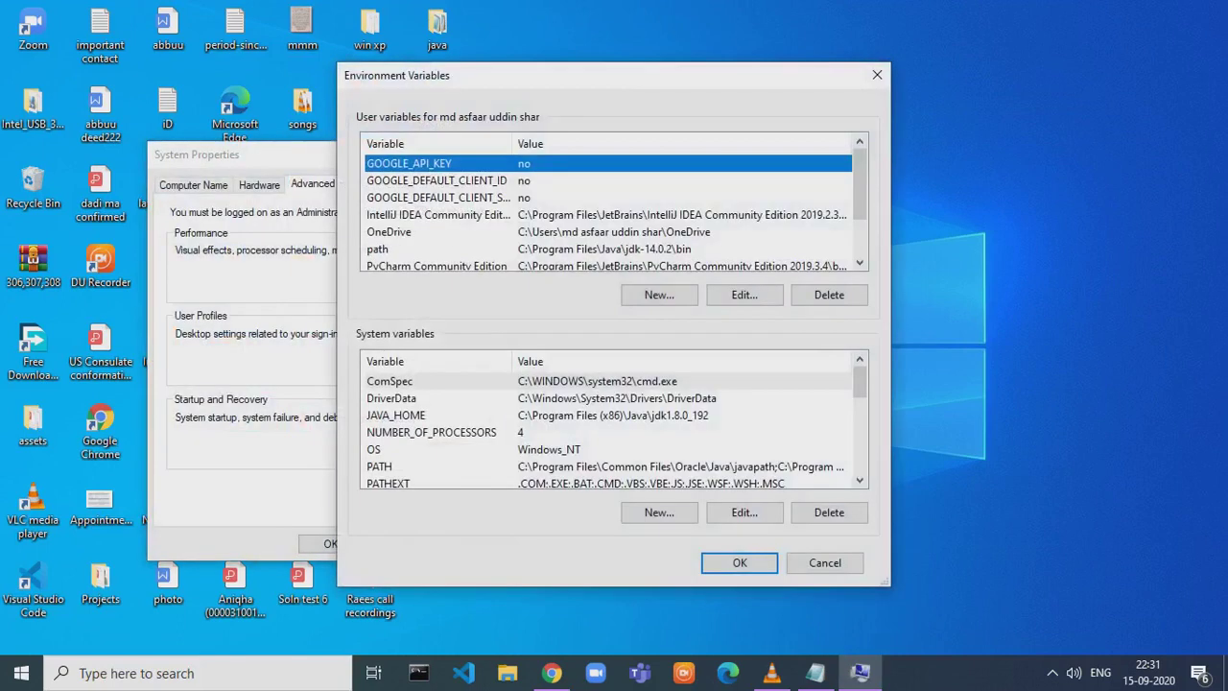
click(660, 295)
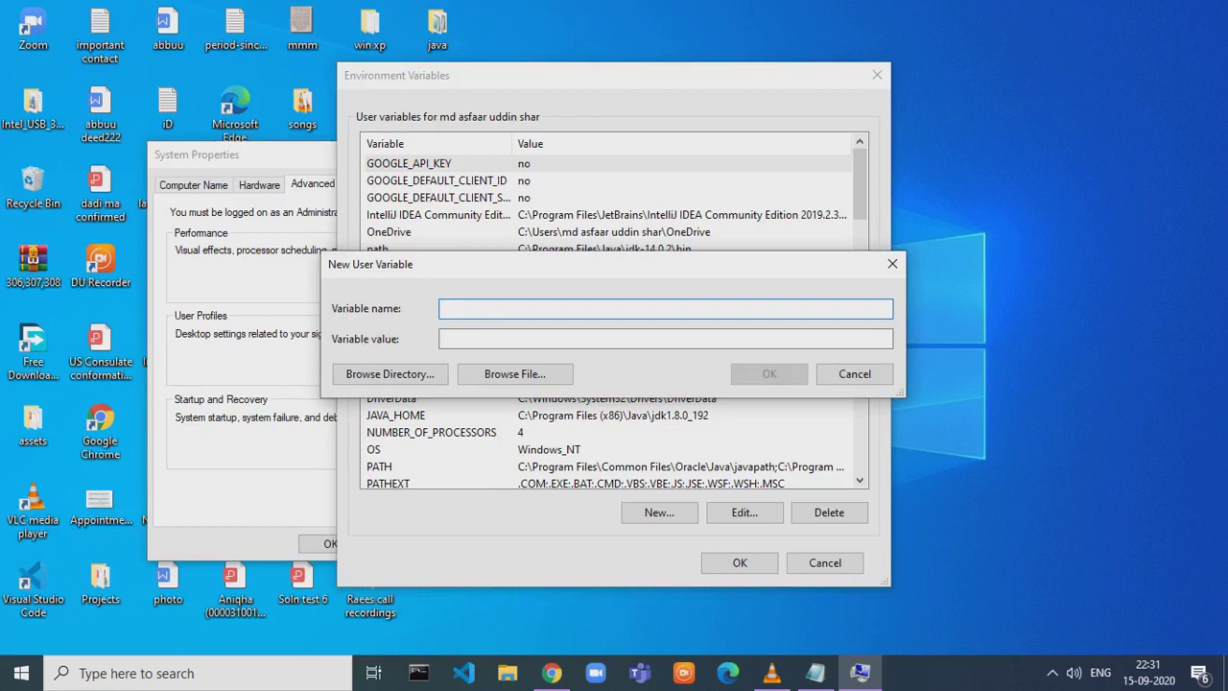
click(893, 263)
click(877, 75)
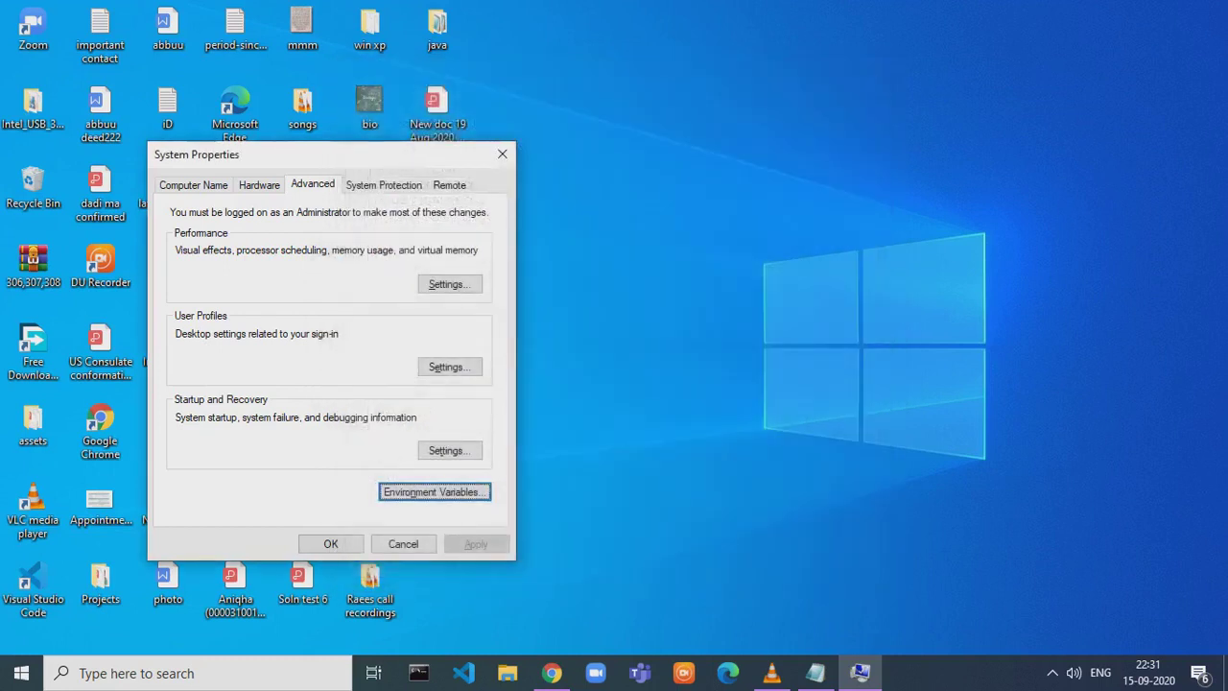
click(502, 153)
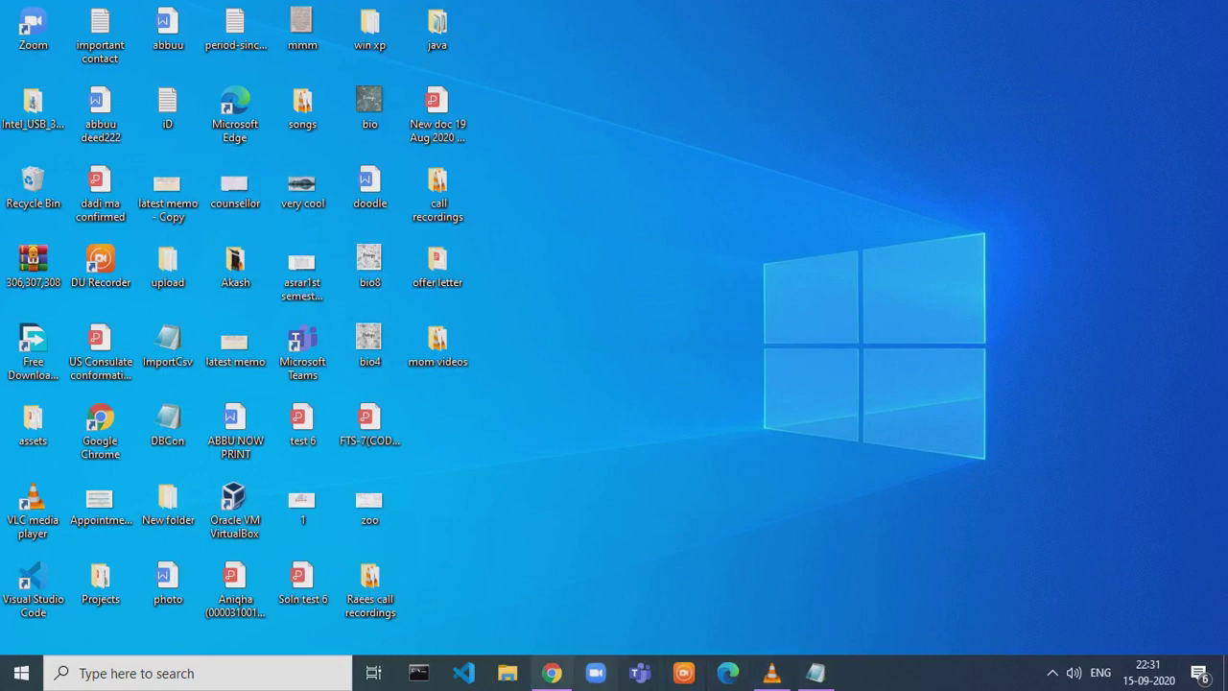
Switch to the Notepad note and add a dashed separator and the line "jdk 15 has been installed." below the link.
click(816, 673)
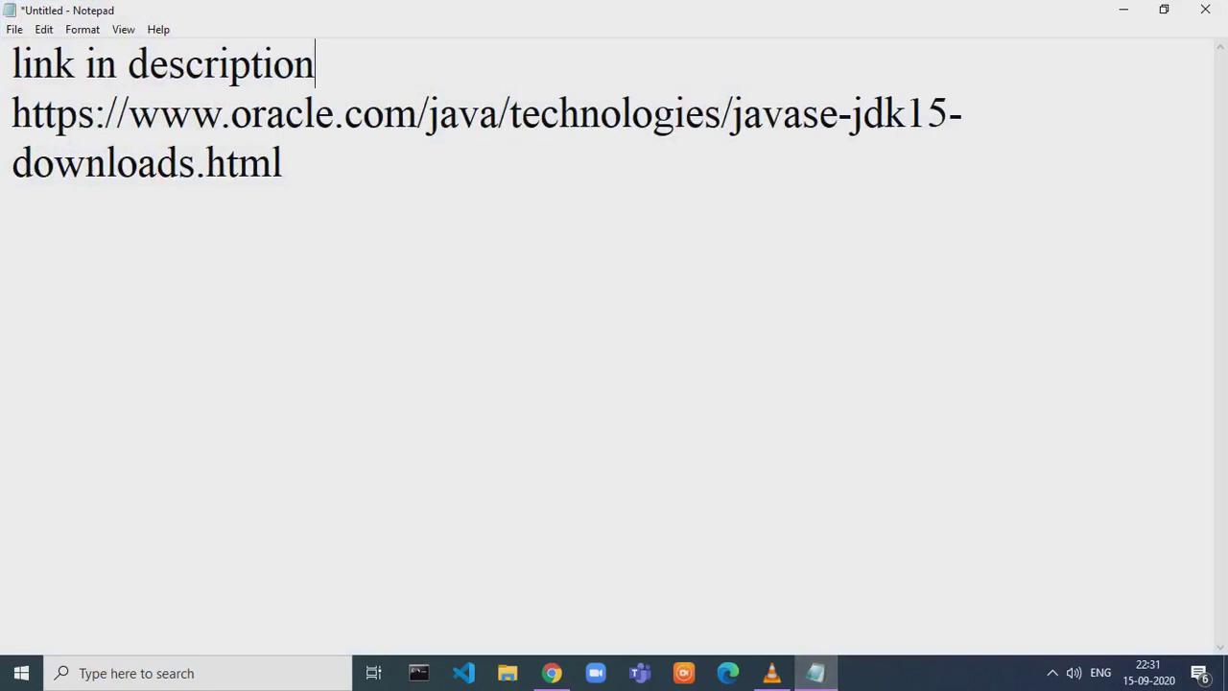
click(282, 163)
key(Return)
text(--------------------------)
key(Return)
text(jdk )
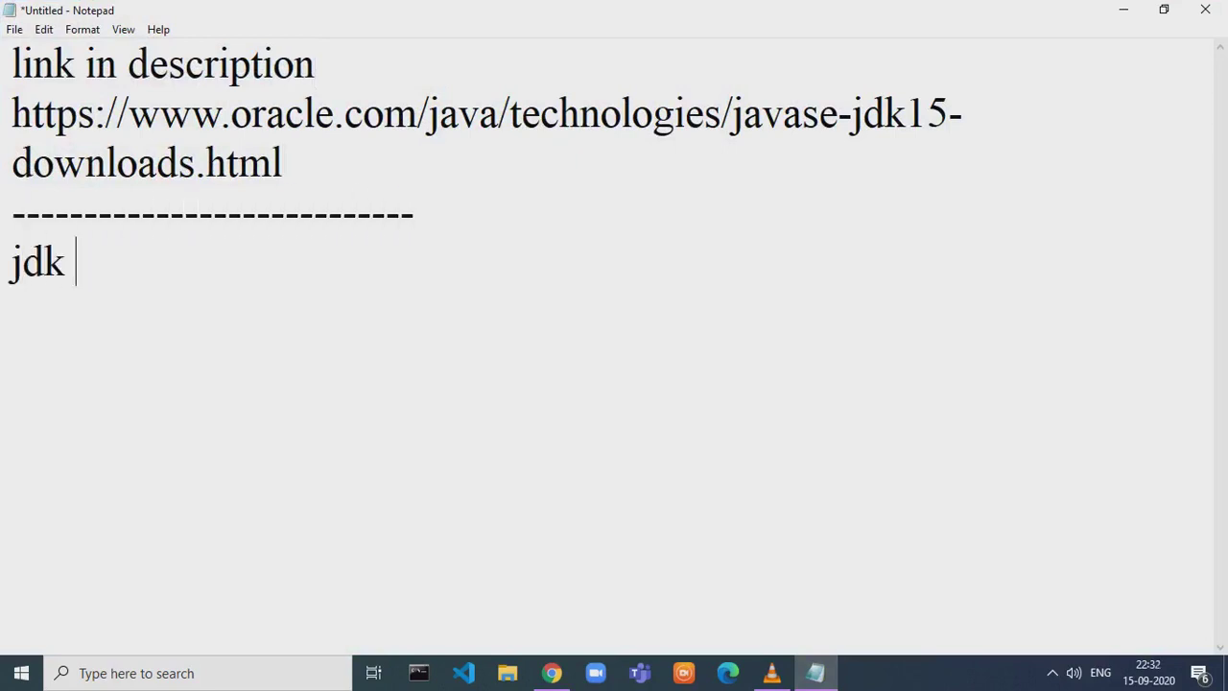
text(15 has)
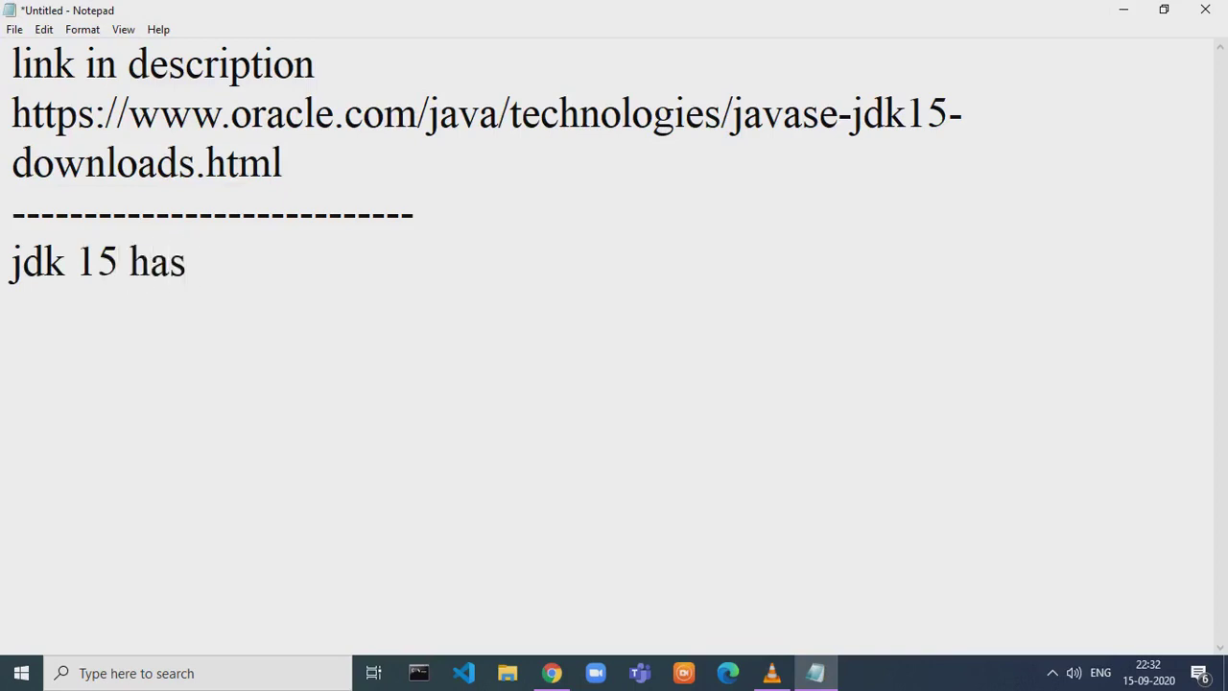
text( been)
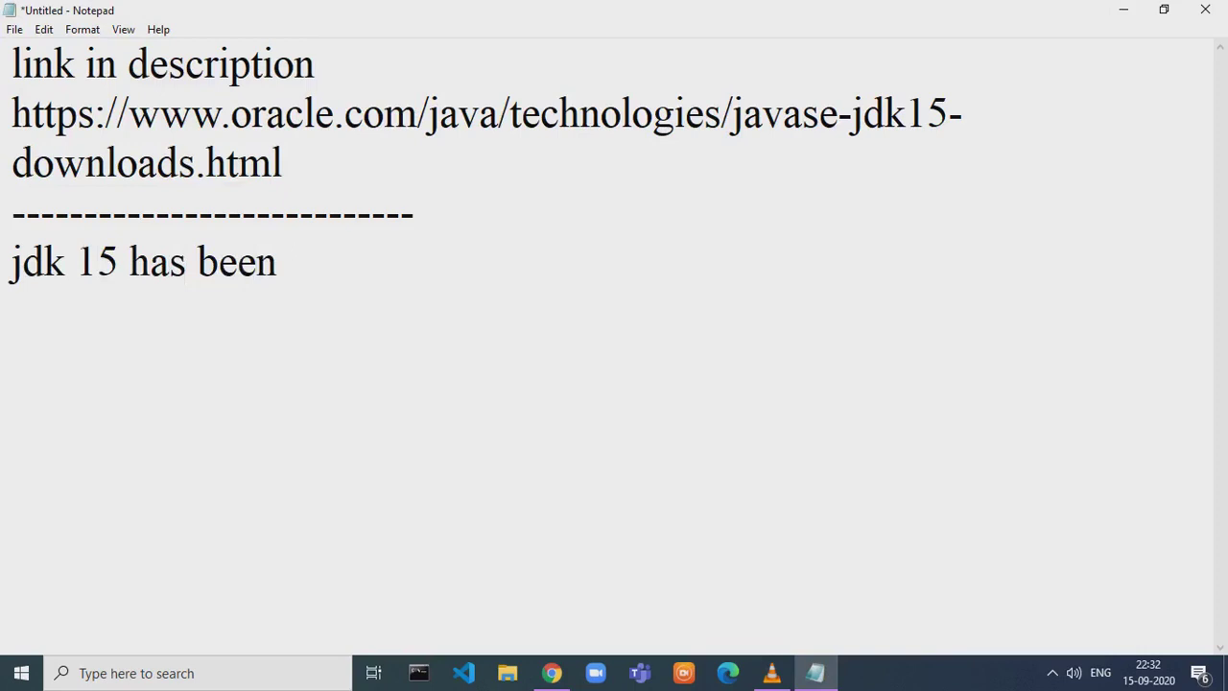
text( insta)
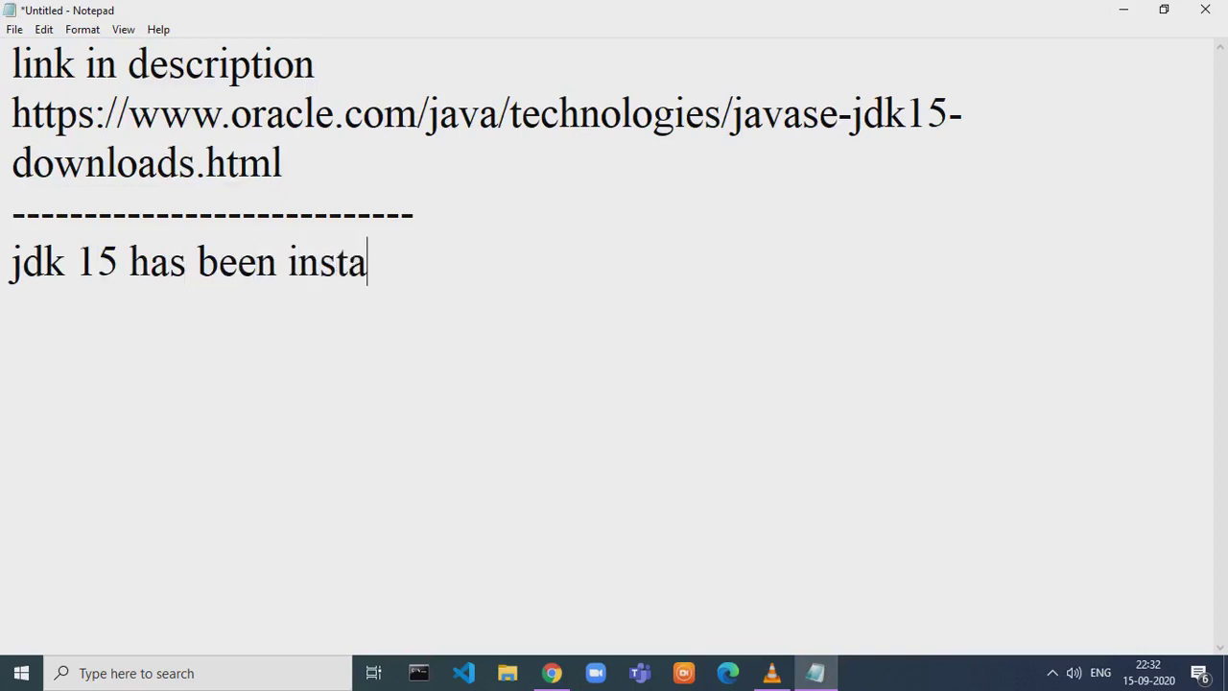
text(llw)
key(BackSpace)
text(e)
key(BackSpace)
key(BackSpace)
key(BackSpace)
key(BackSpace)
text(alled)
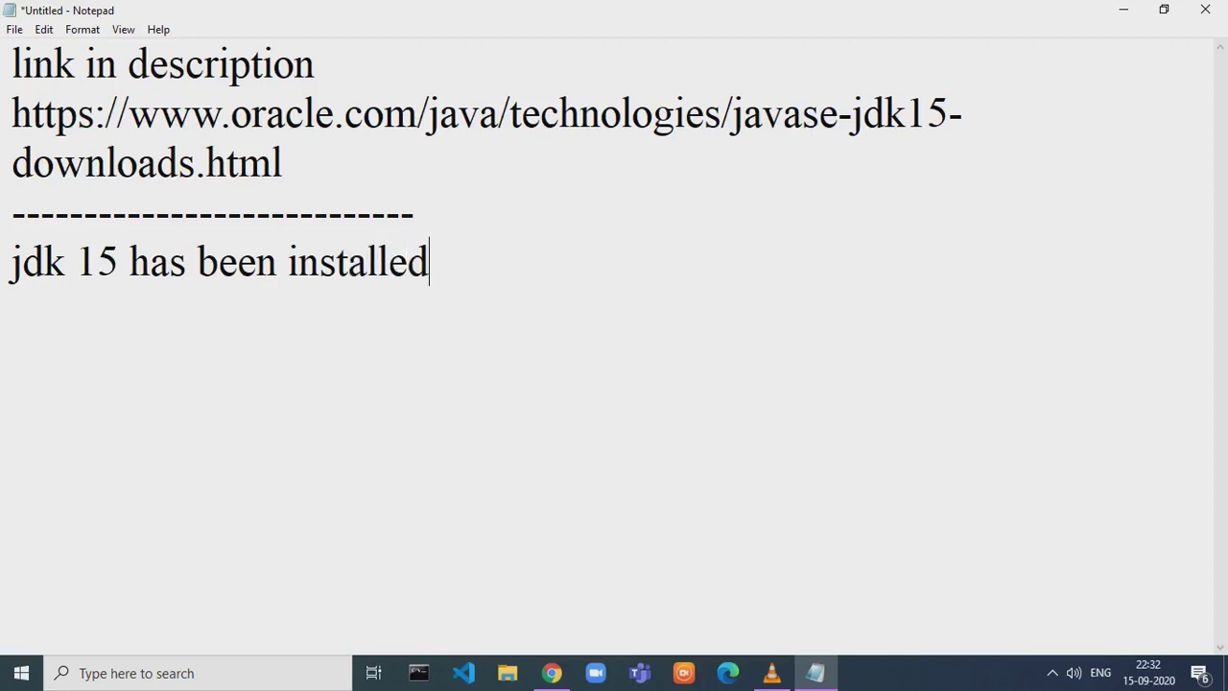
text(.)
Add a second dashed separator and the line "lets set the environment variables now", and return to the desktop.
key(Return)
text(----------------------------)
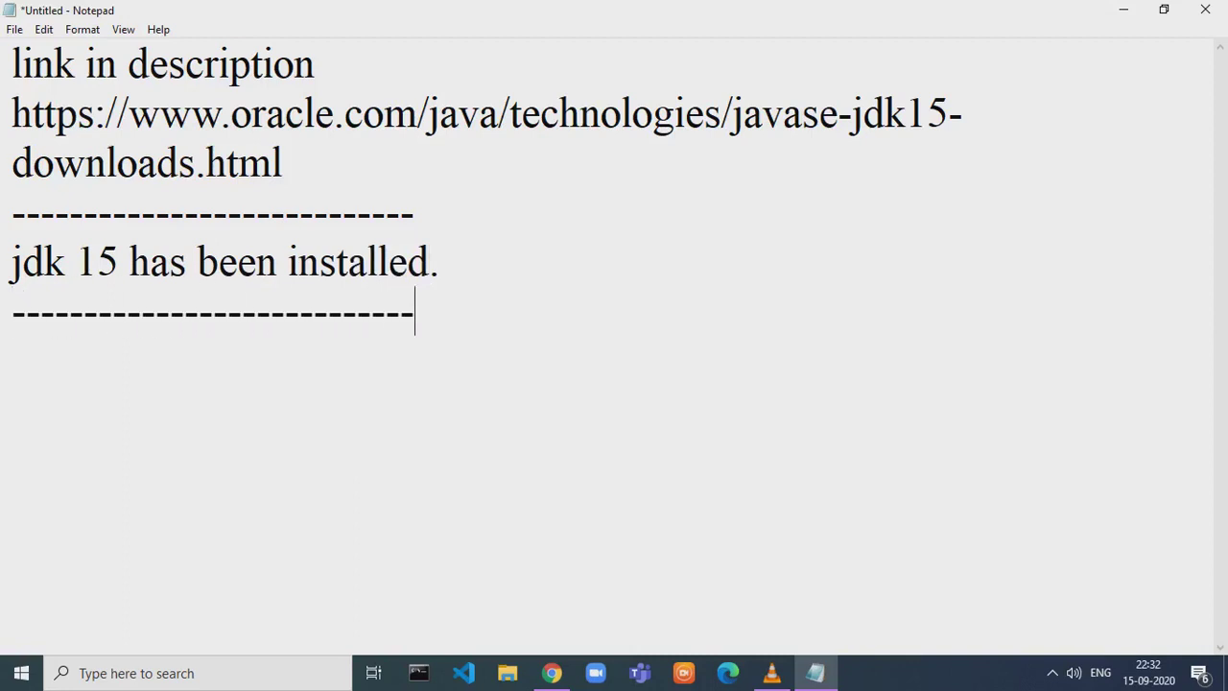
key(Return)
text(lets )
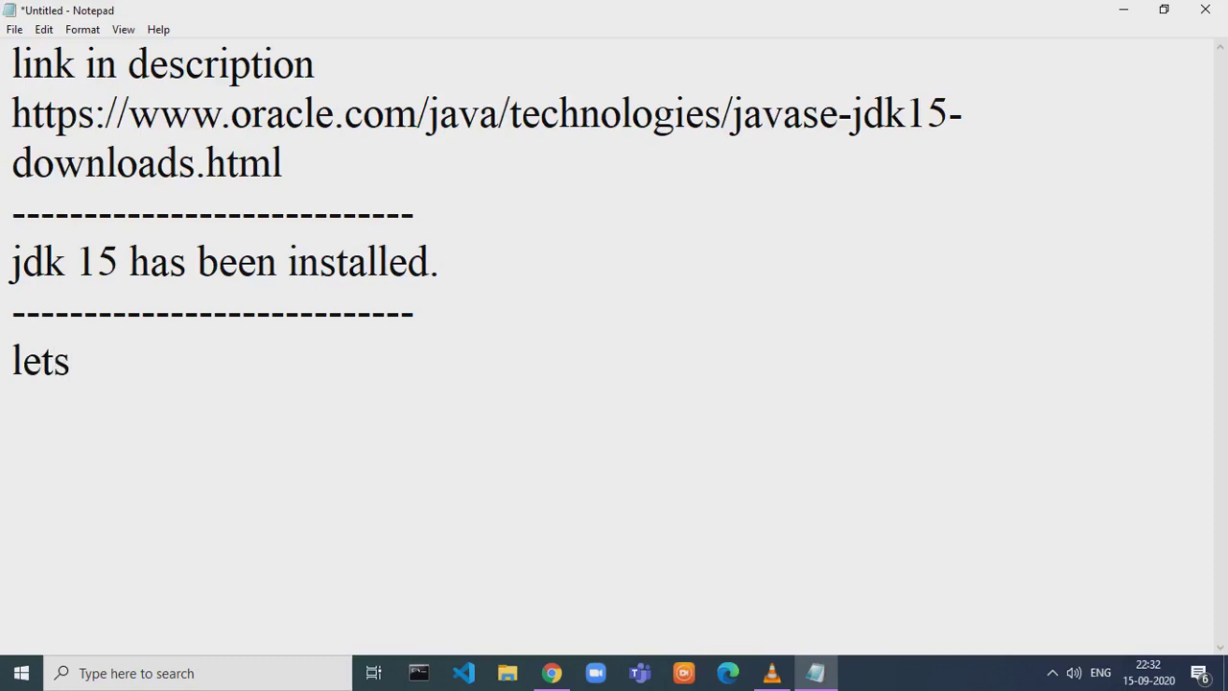
text(set the environment var)
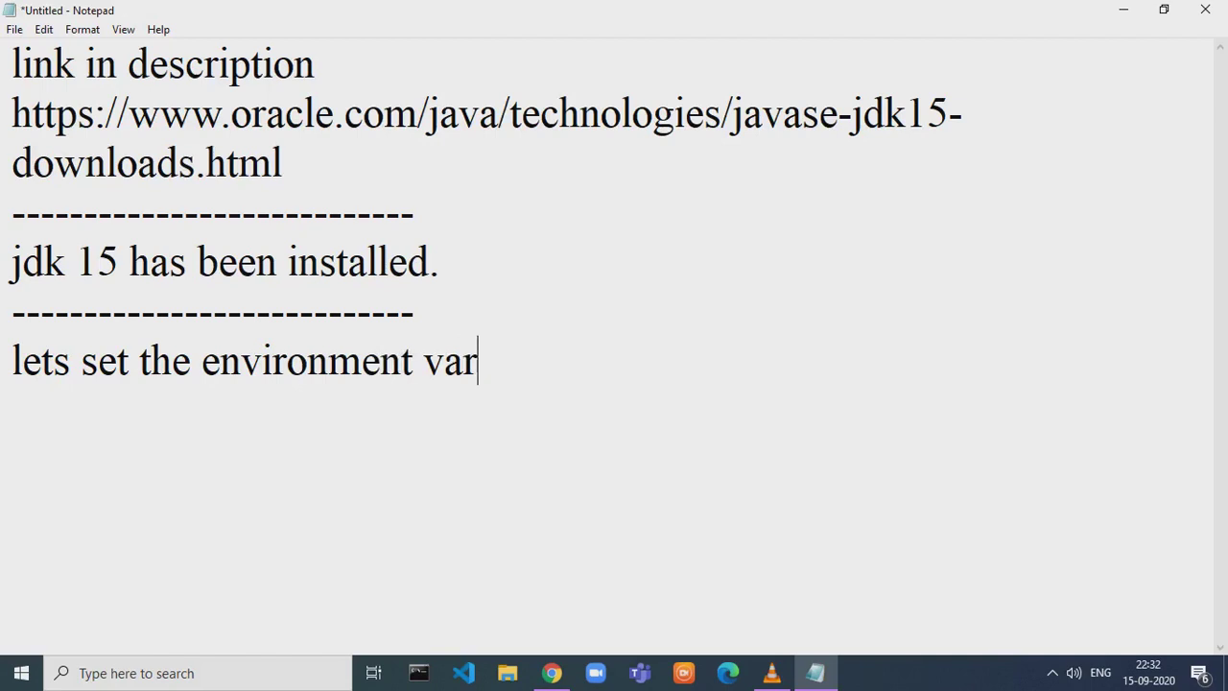
text(iables now)
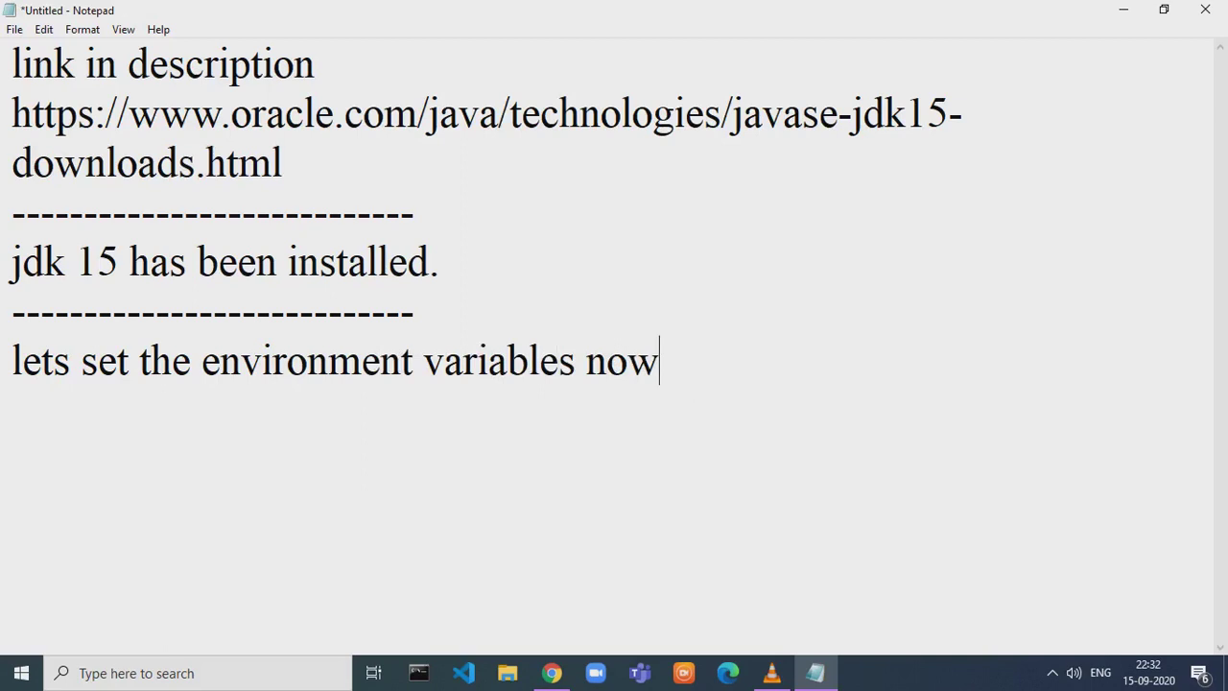
key(super+d)
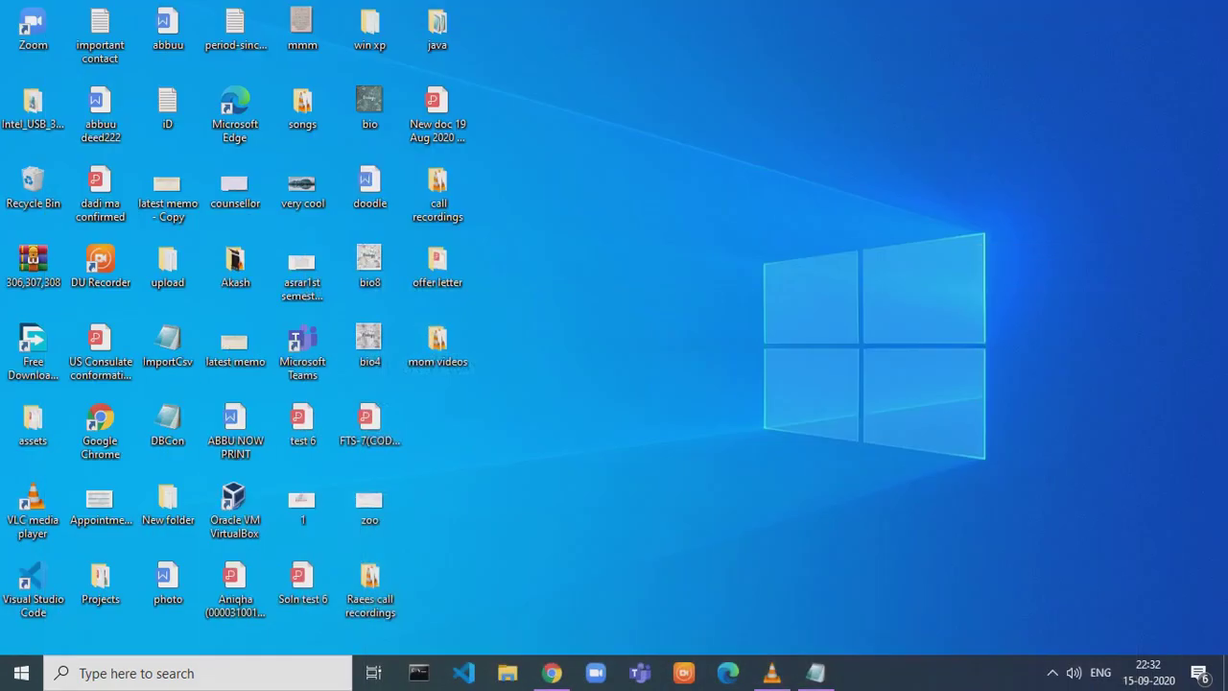
Open the C: drive through the Run dialog and browse to the Program Files\Java\jdk-15 folder to examine the installation.
key(super+r)
key(BackSpace)
text(c:)
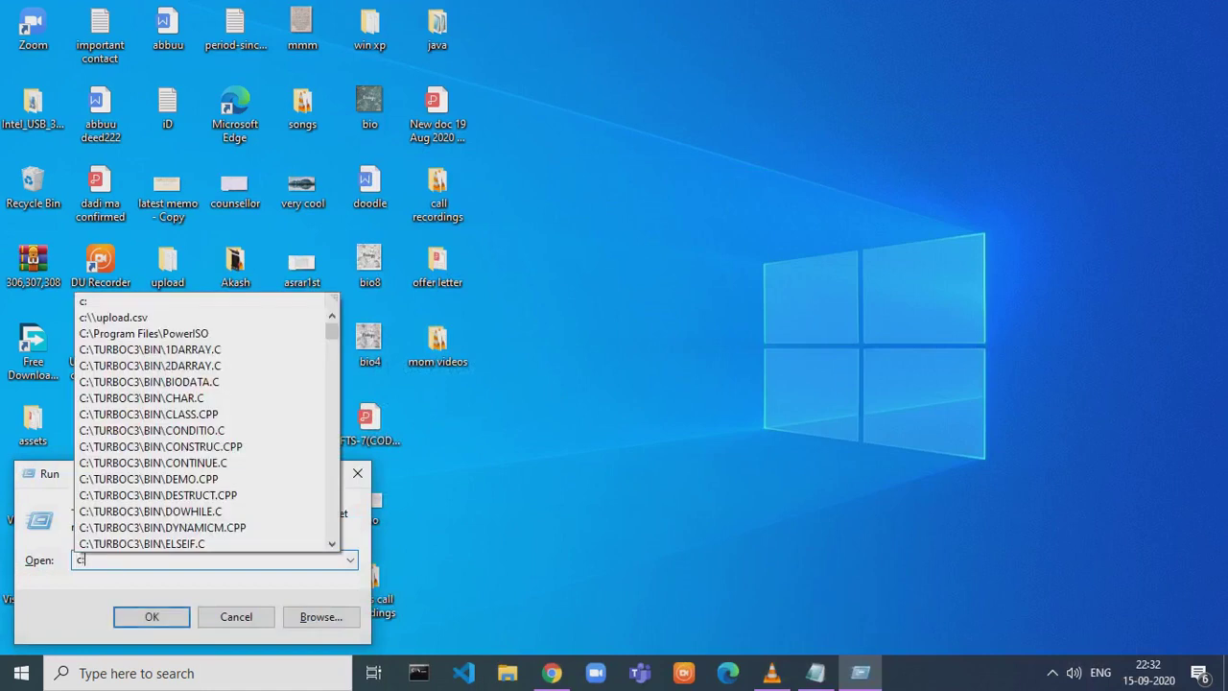
key(Return)
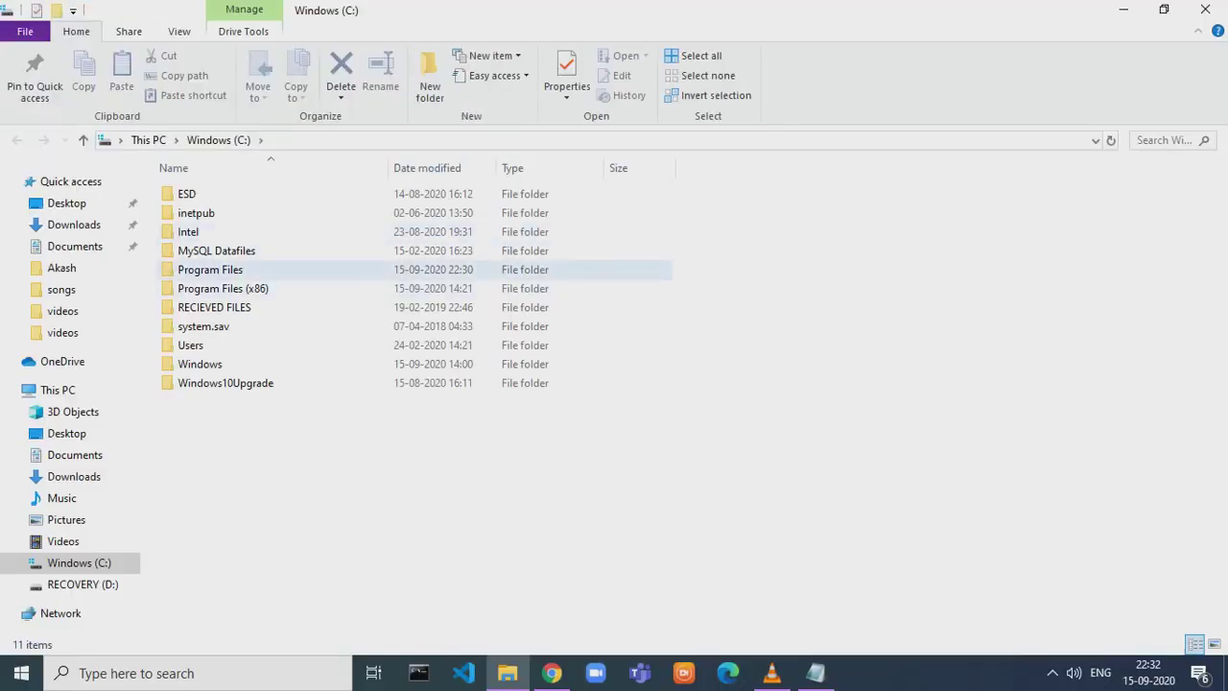
click(211, 270)
double_click(210, 270)
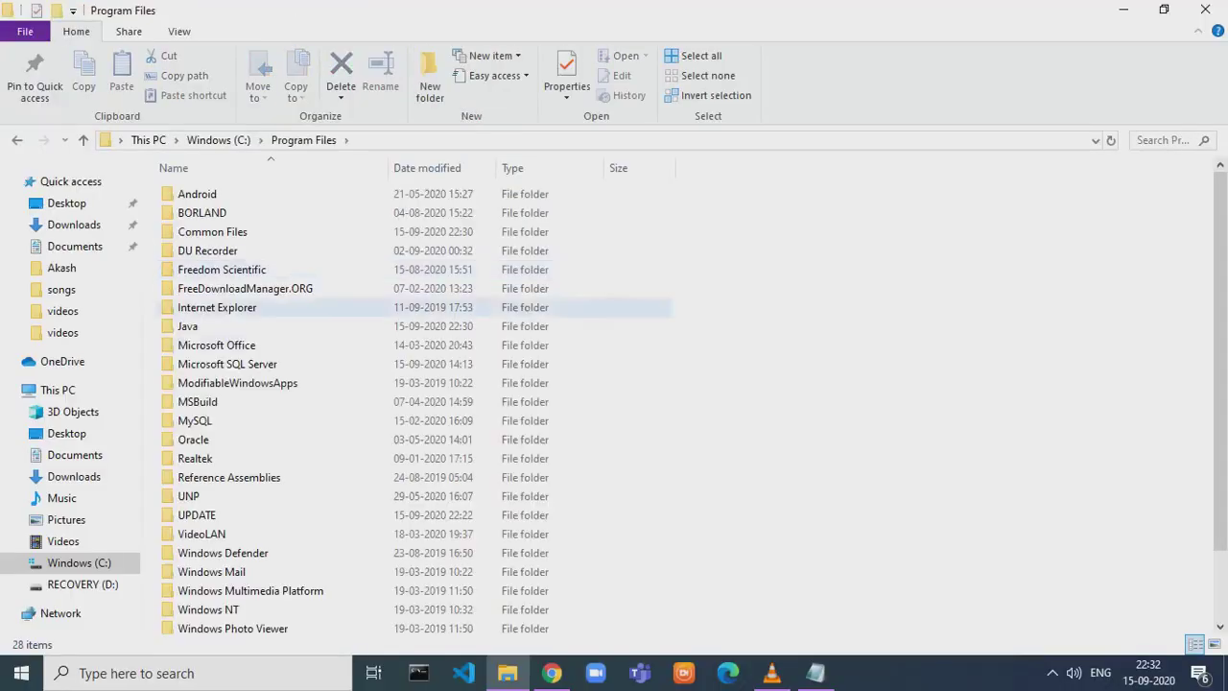
double_click(188, 327)
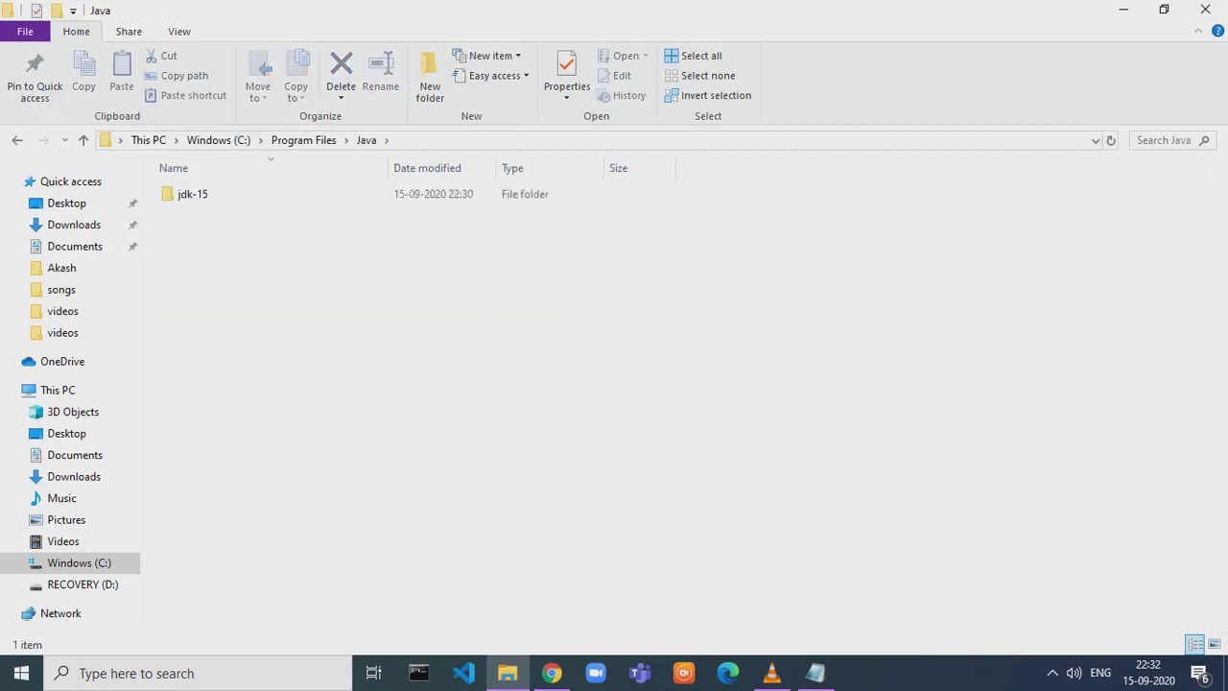
double_click(192, 194)
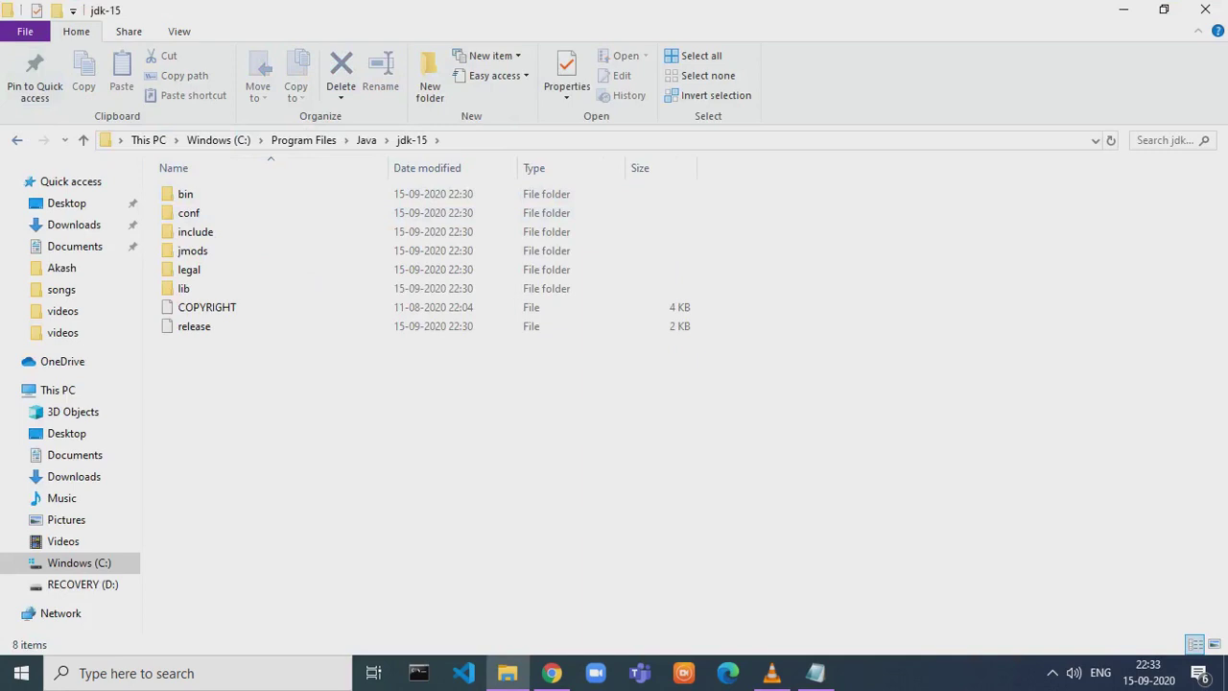
Go back from the jdk-15 folder to Program Files and check the folder's path.
key(alt+Left)
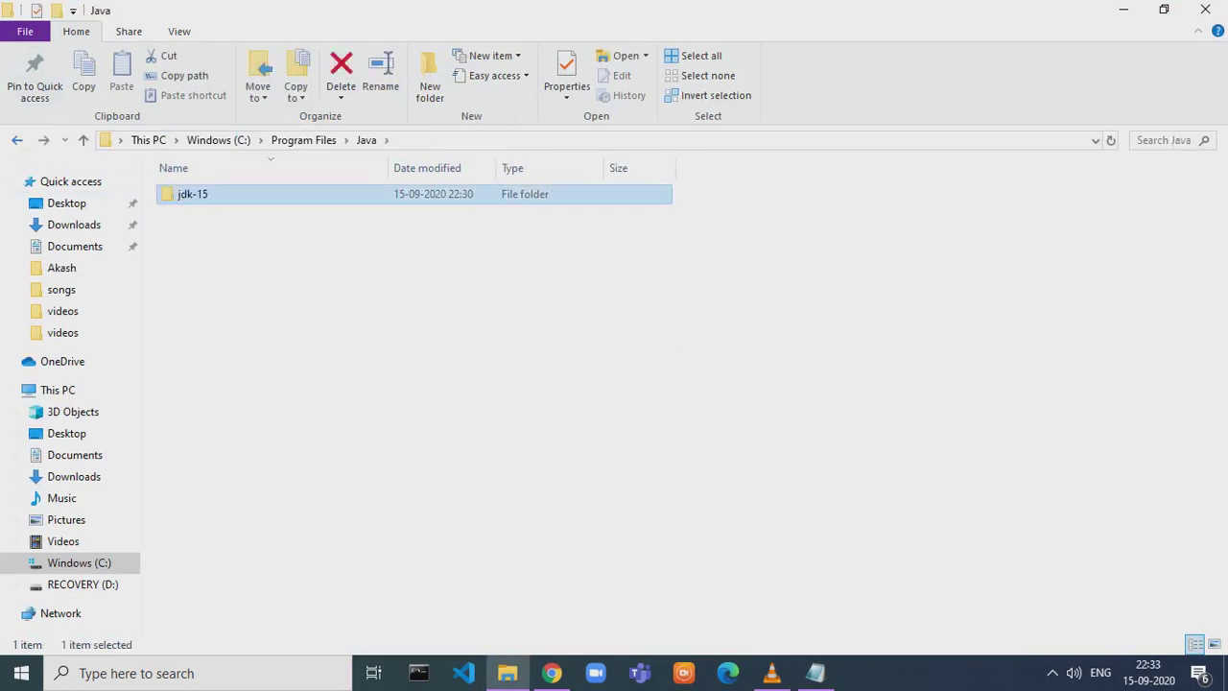
key(alt+Left)
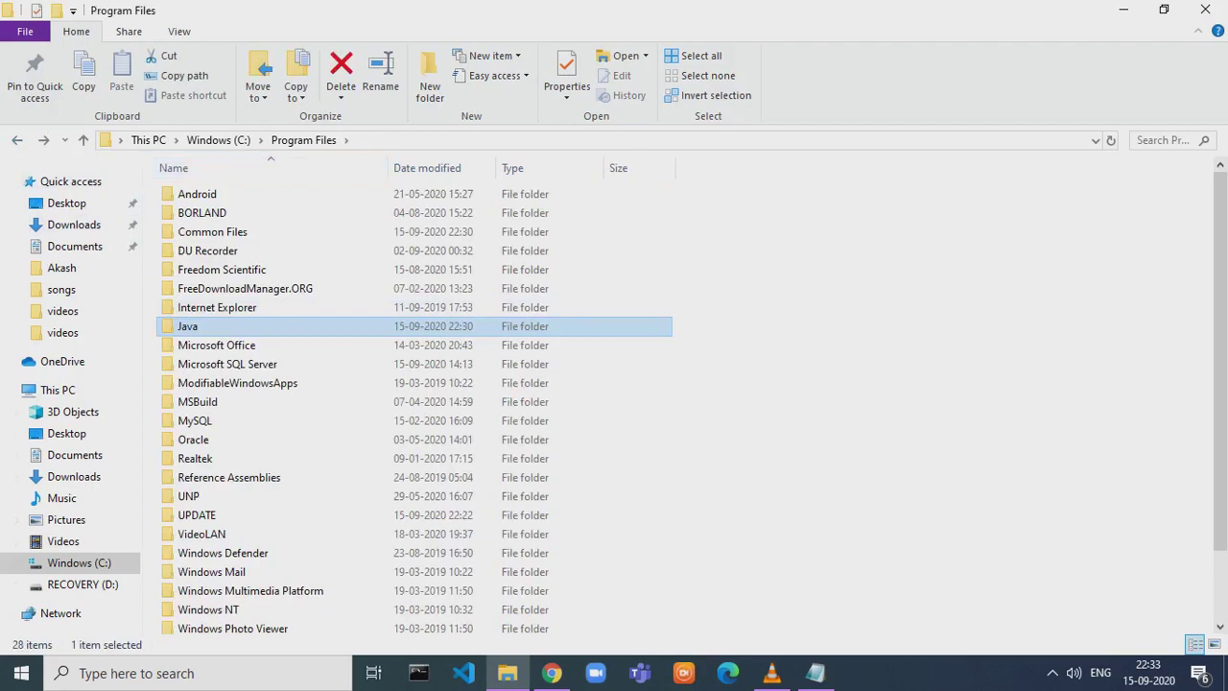
key(alt+d)
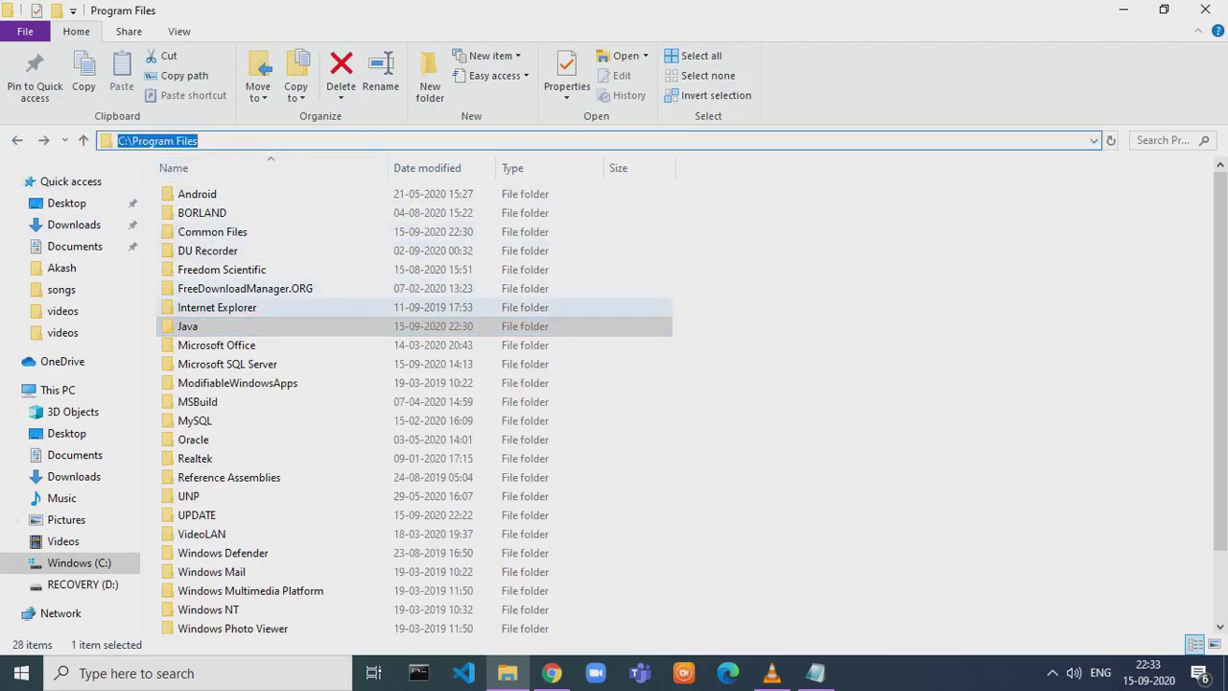
key(Escape)
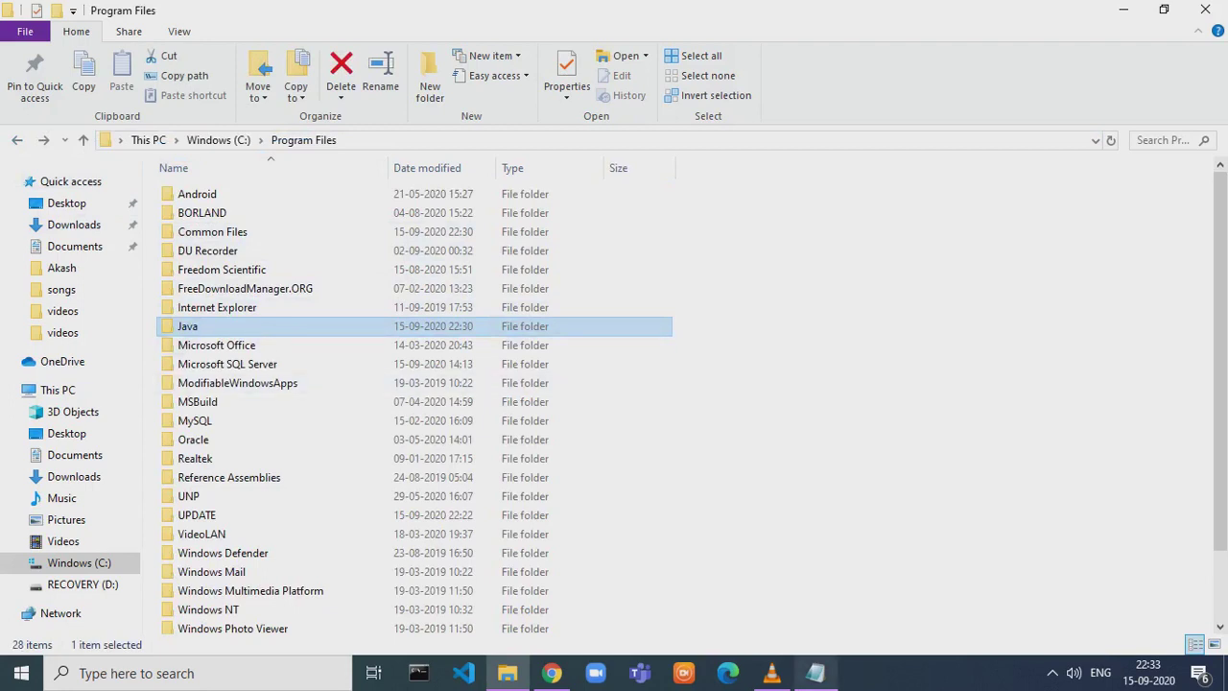
Switch to the Notepad note and add a dashed separator below the line "lets set the environment variables now".
key(alt+Tab)
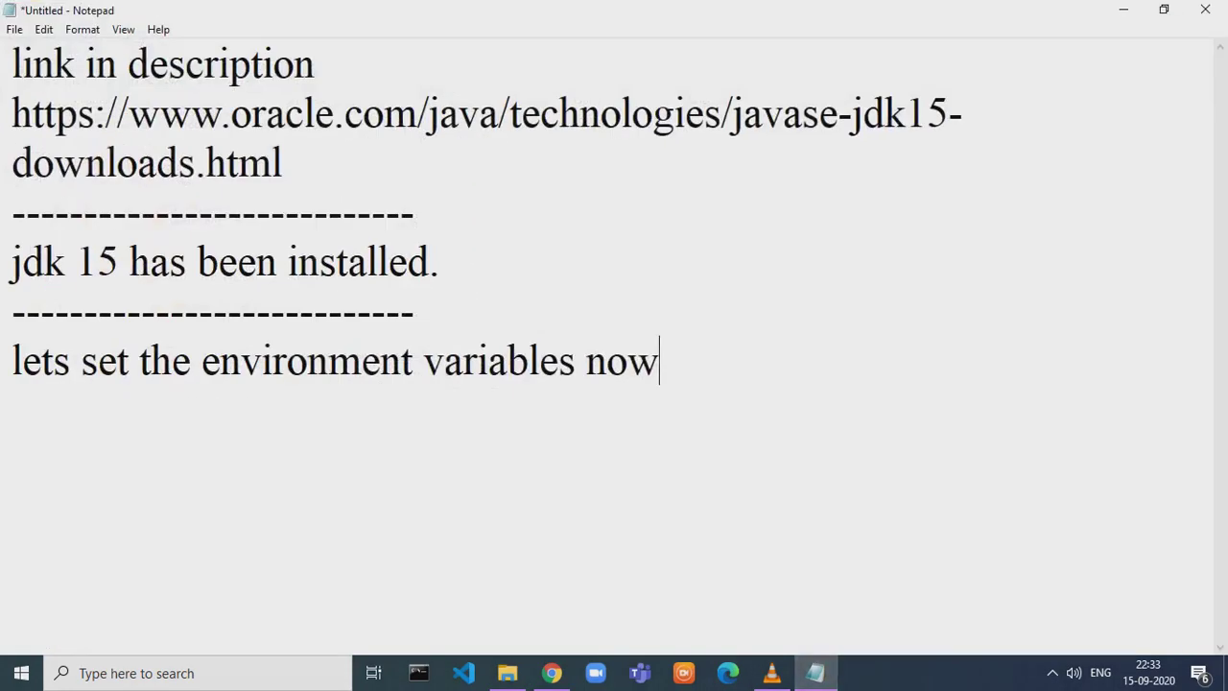
key(Return)
text(------------------------------)
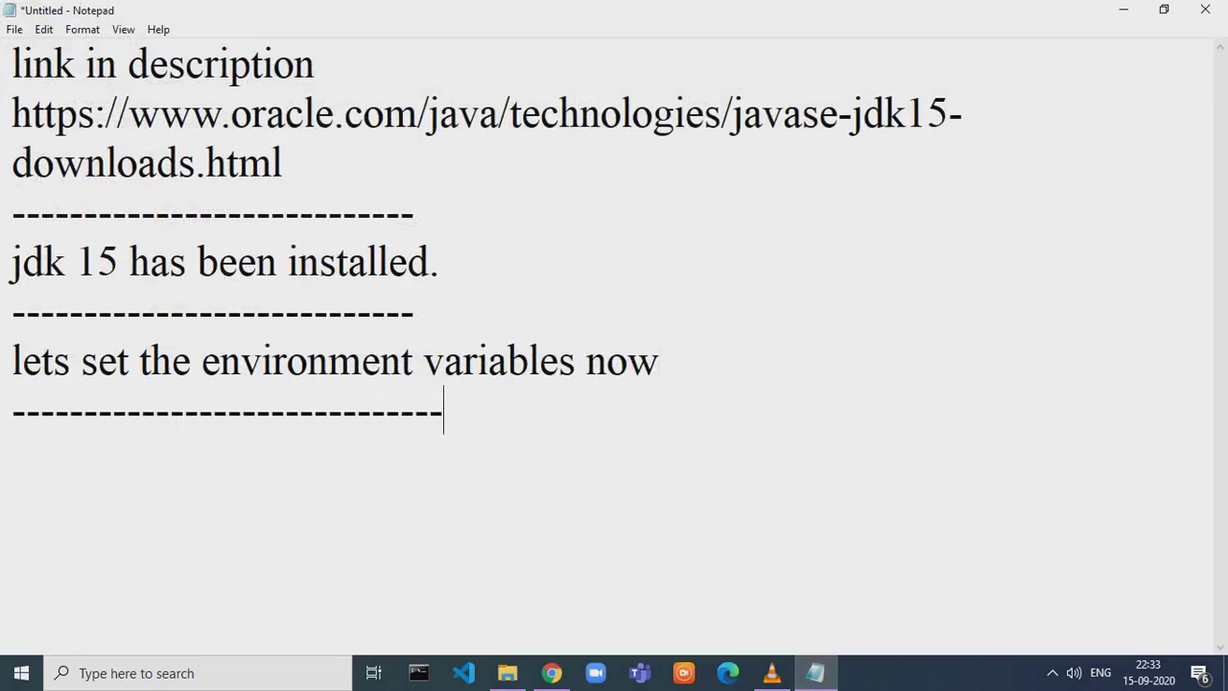